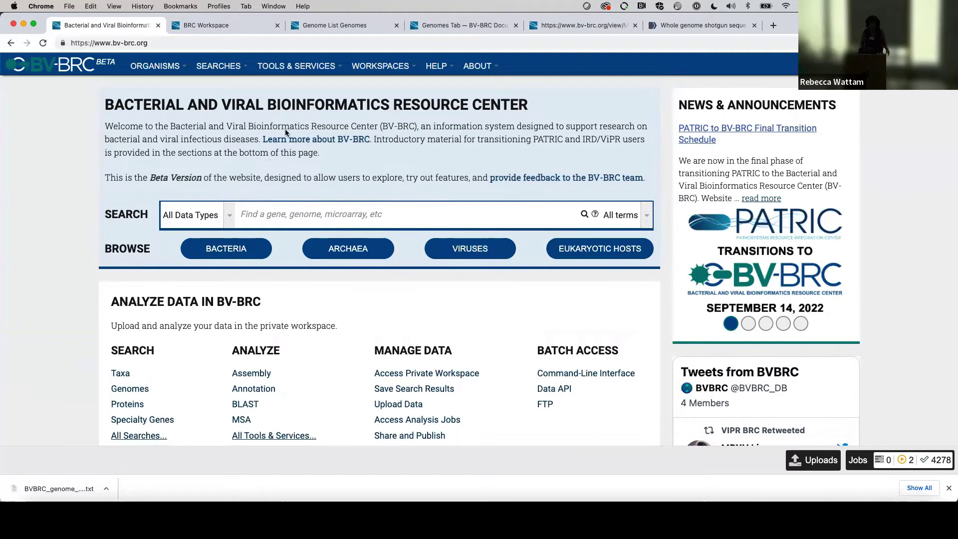
Open the Taxonomic Classification service under Metagenomics in Tools & Services
left_click(305, 67)
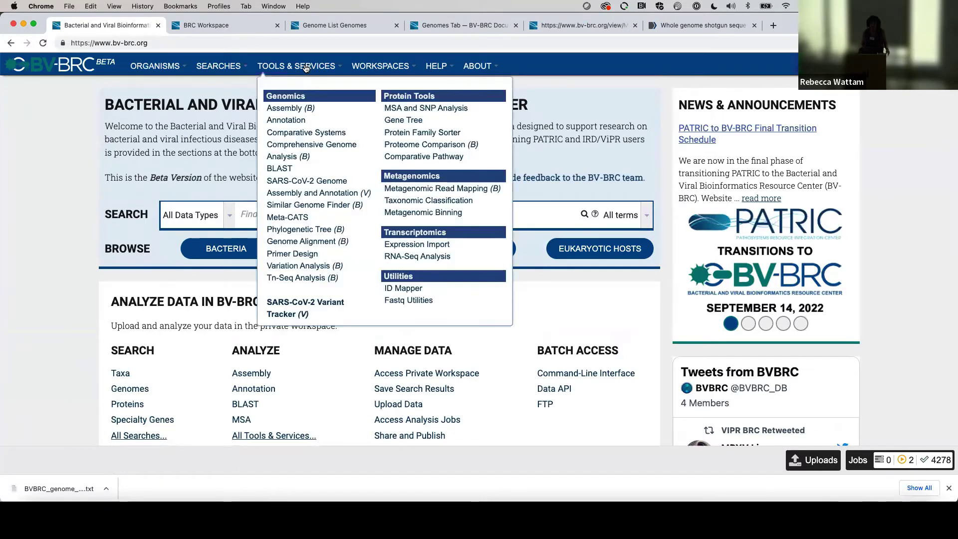
left_click(424, 201)
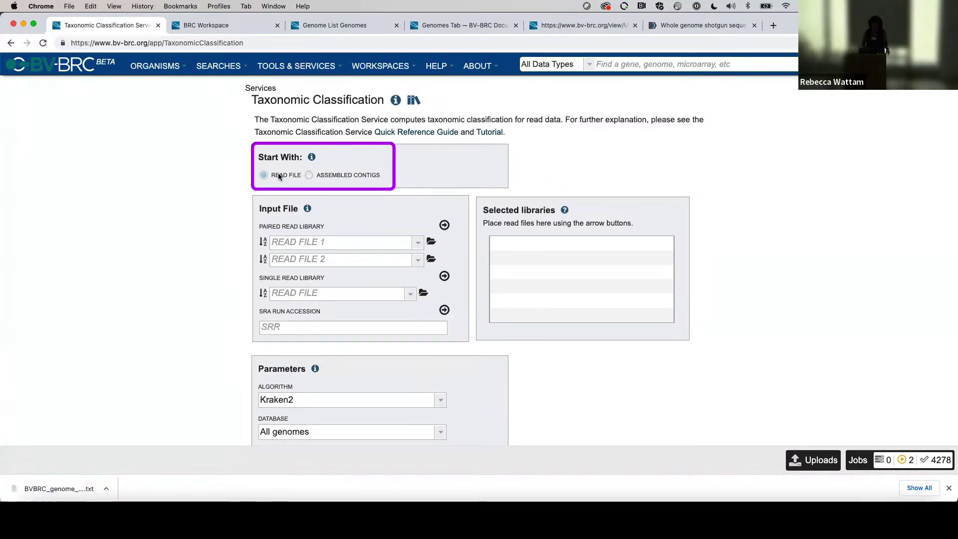
left_click(308, 175)
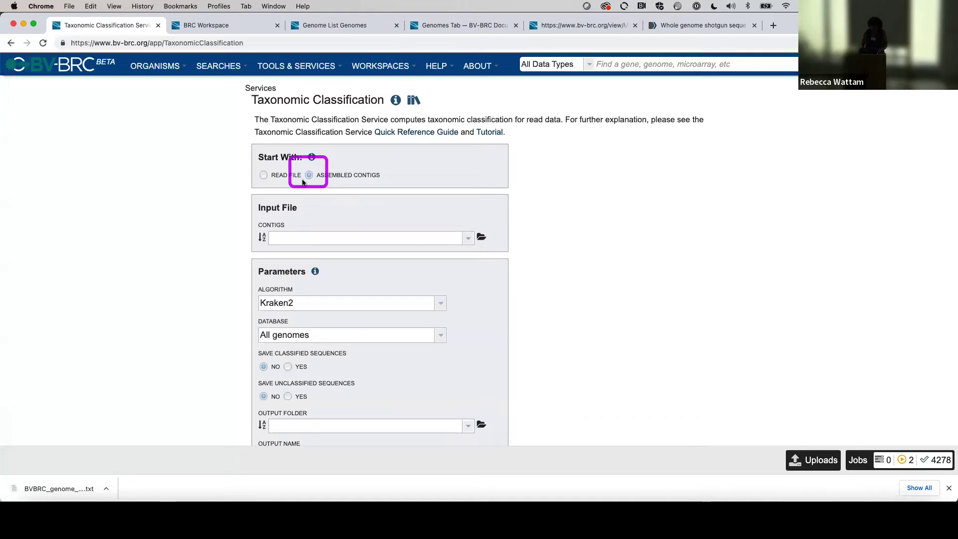
key("super+equal")
key("super+equal")
scroll(353, 276, "down", 5)
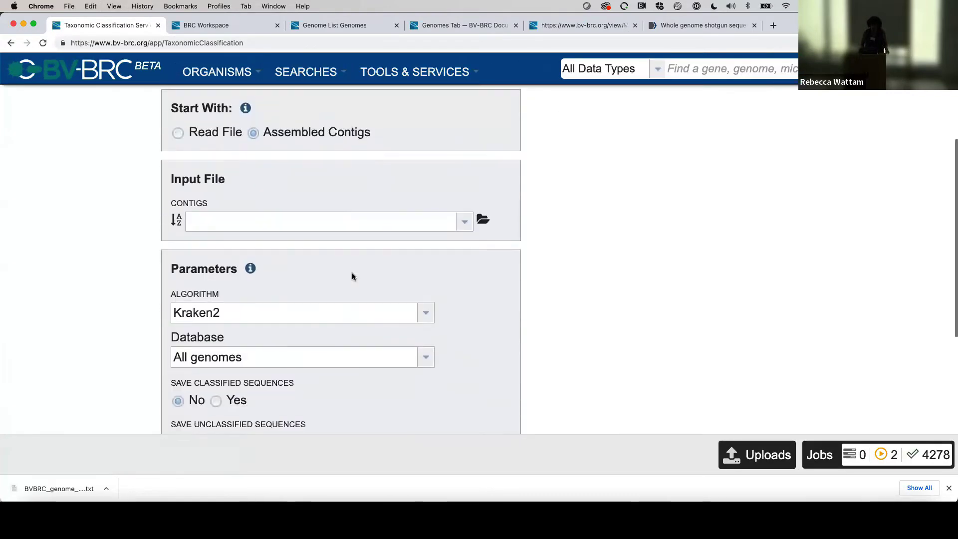
scroll(353, 276, "up", 1)
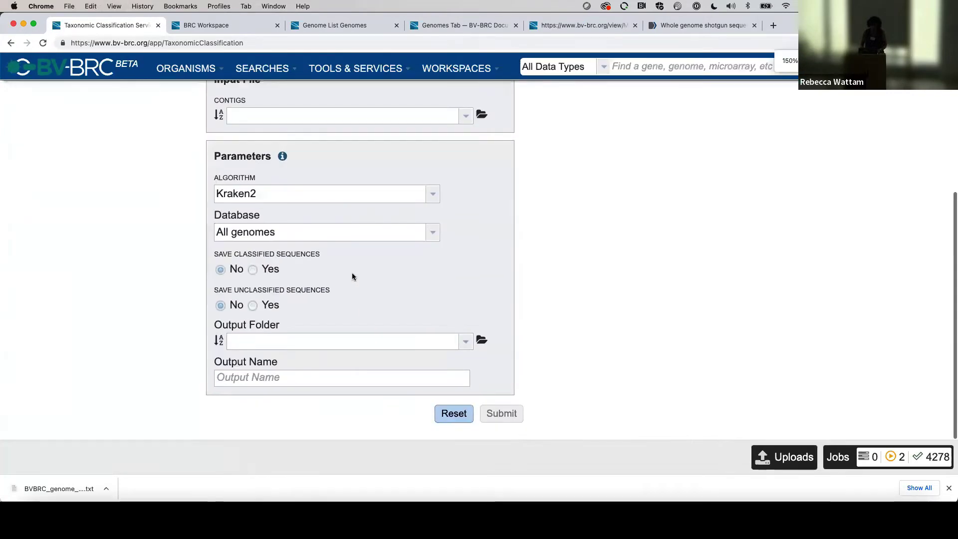
key("super+minus")
scroll(401, 246, "up", 5)
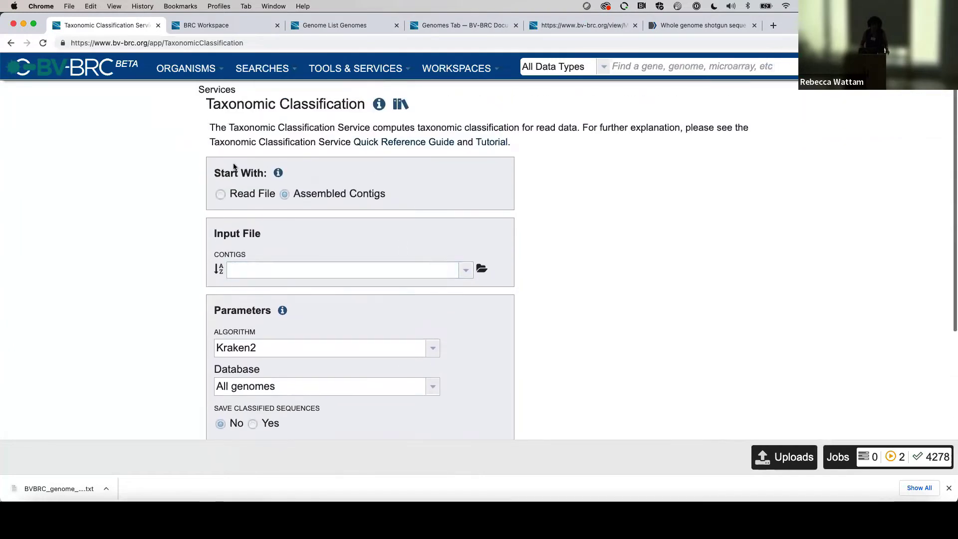
left_click(220, 194)
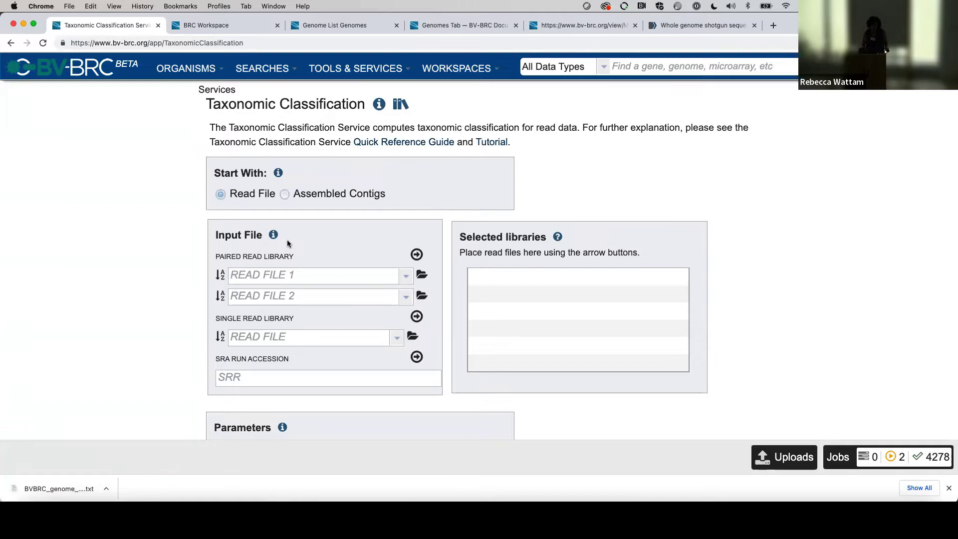
scroll(287, 239, "down", 4)
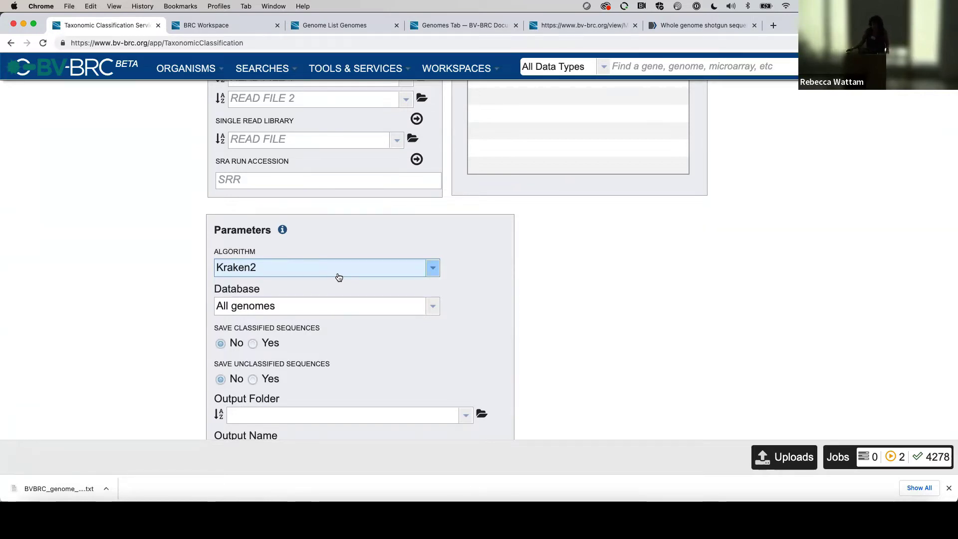
scroll(338, 277, "up", 2)
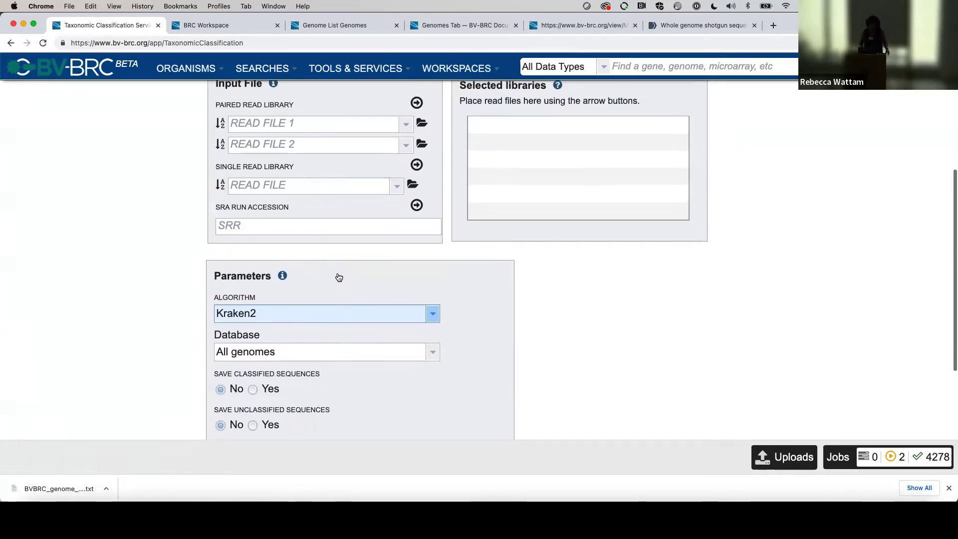
In the BRC Workspace tab, open BV-BRC Workshop > Taxonomic Classification
left_click(204, 25)
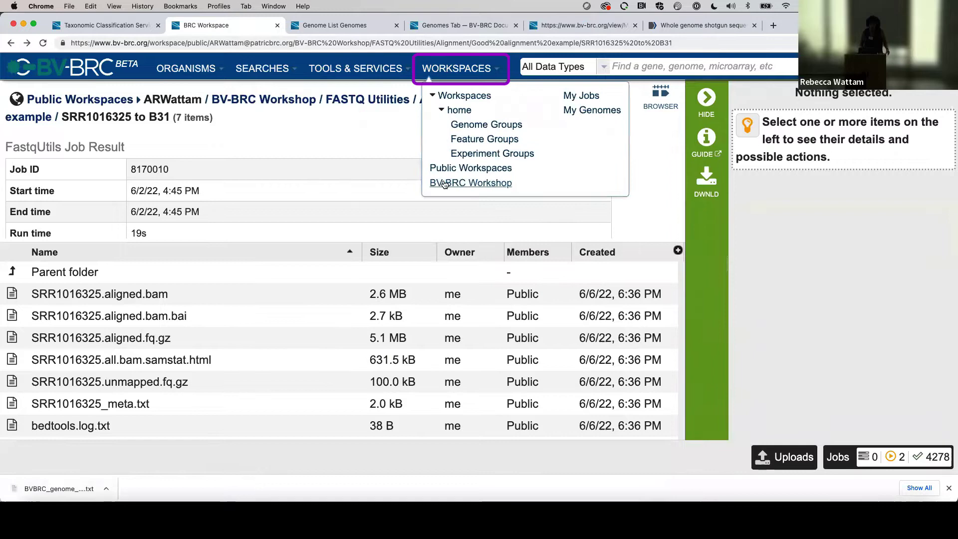
left_click(262, 102)
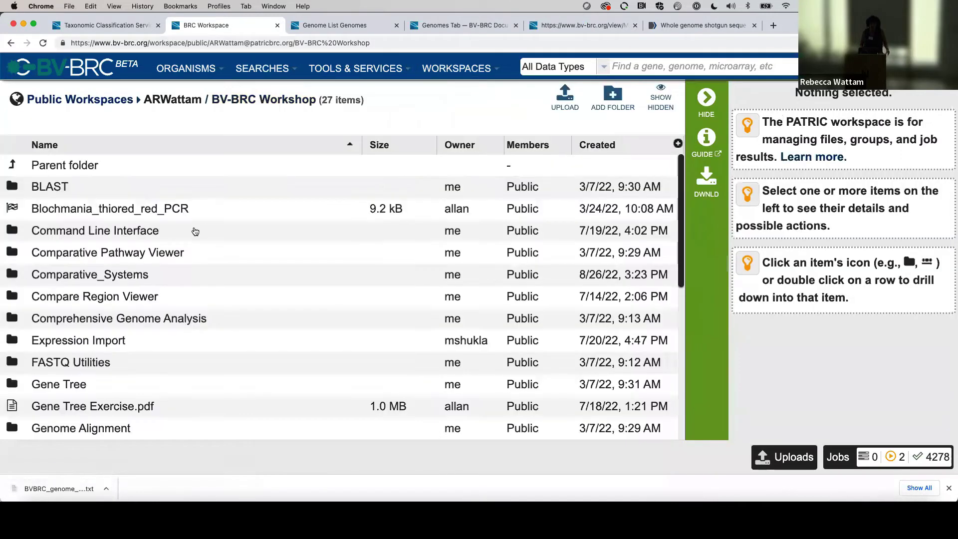
scroll(194, 229, "down", 5)
scroll(195, 231, "down", 8)
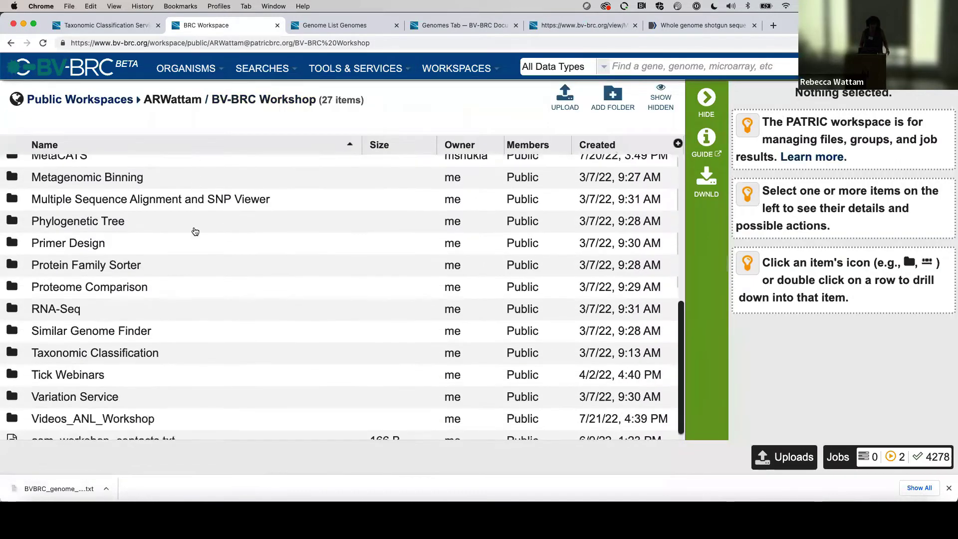
left_click(19, 343)
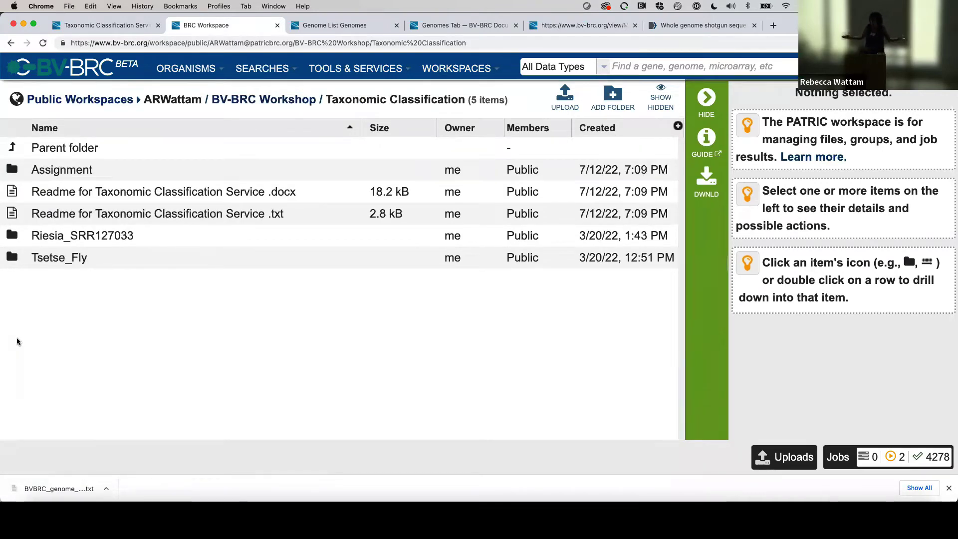
View the Readme text file, highlight accession SRR14633898, and return to the form tab
left_click(299, 218)
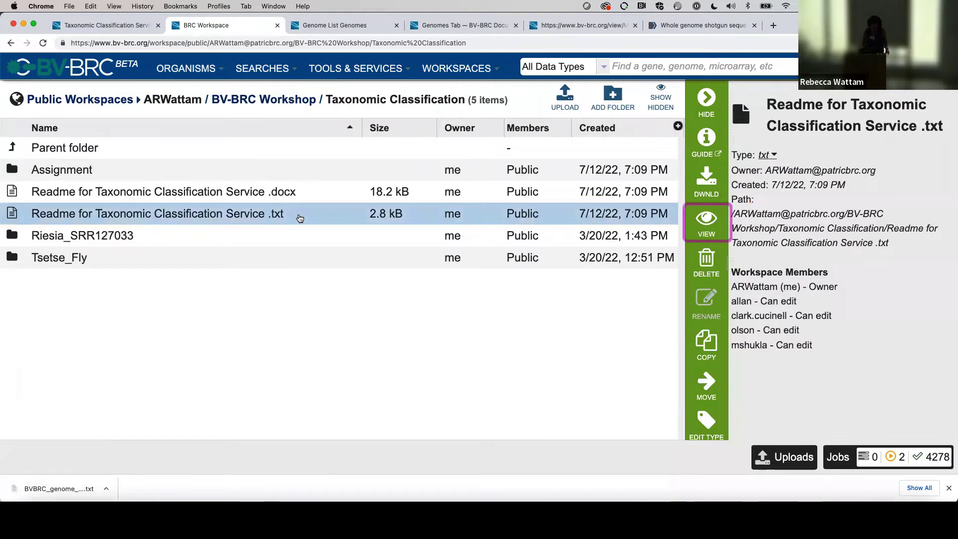
left_click(712, 221)
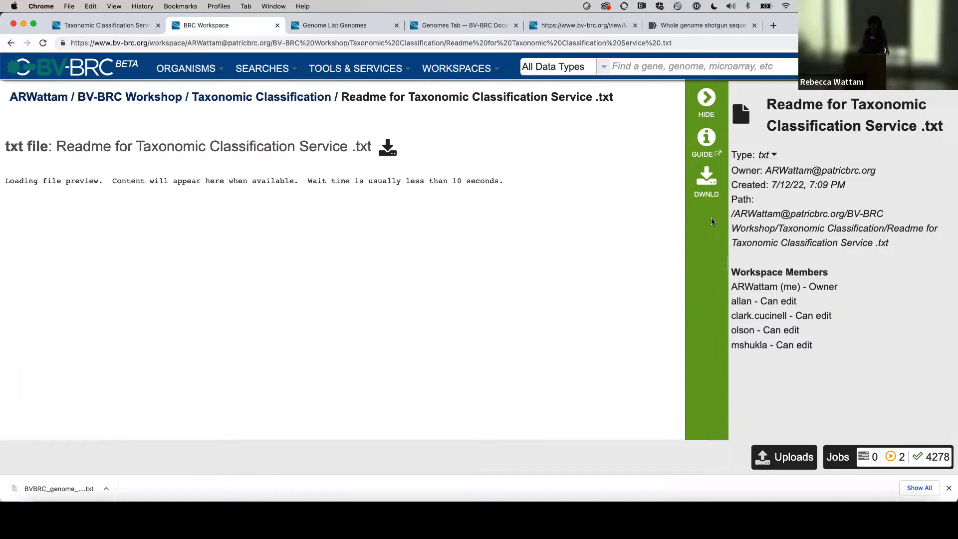
scroll(321, 218, "down", 5)
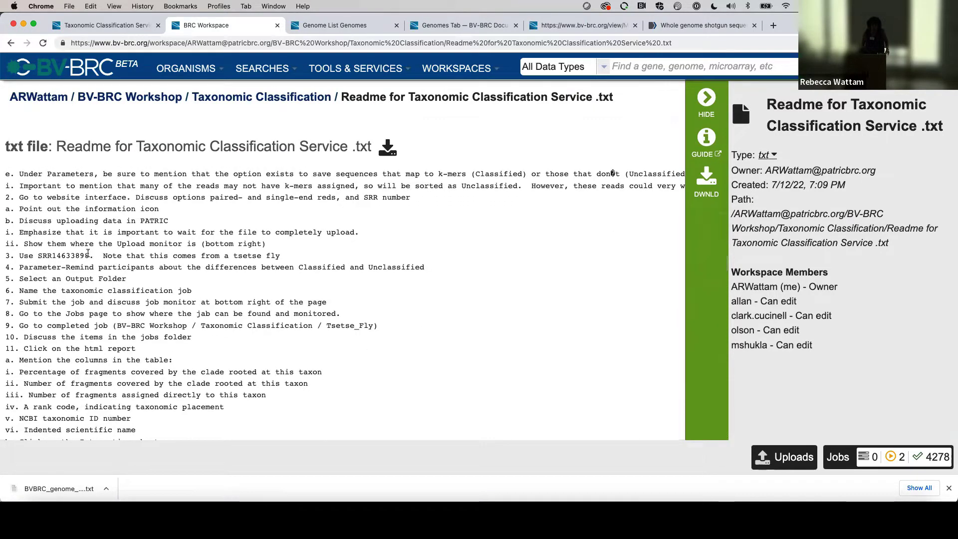
left_click_drag(89, 254, 38, 254)
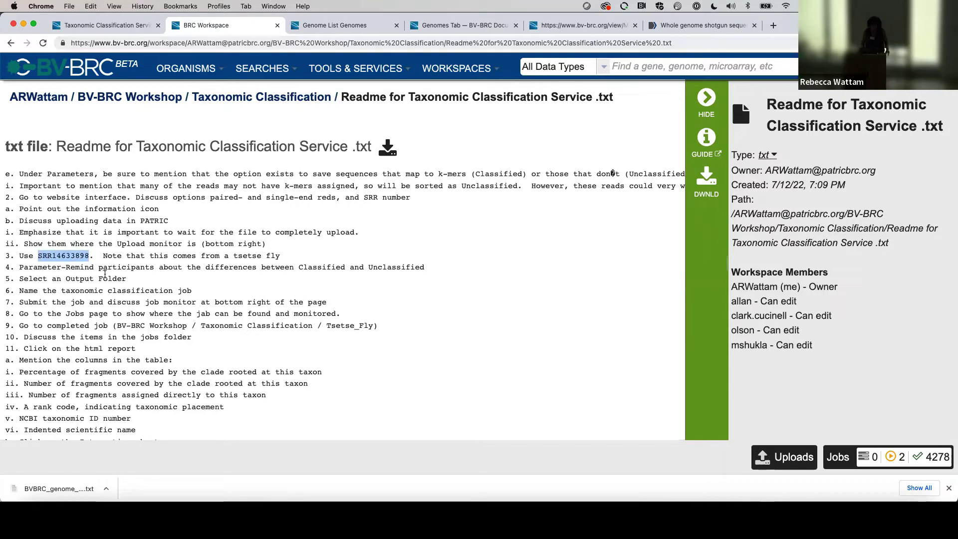
left_click(122, 26)
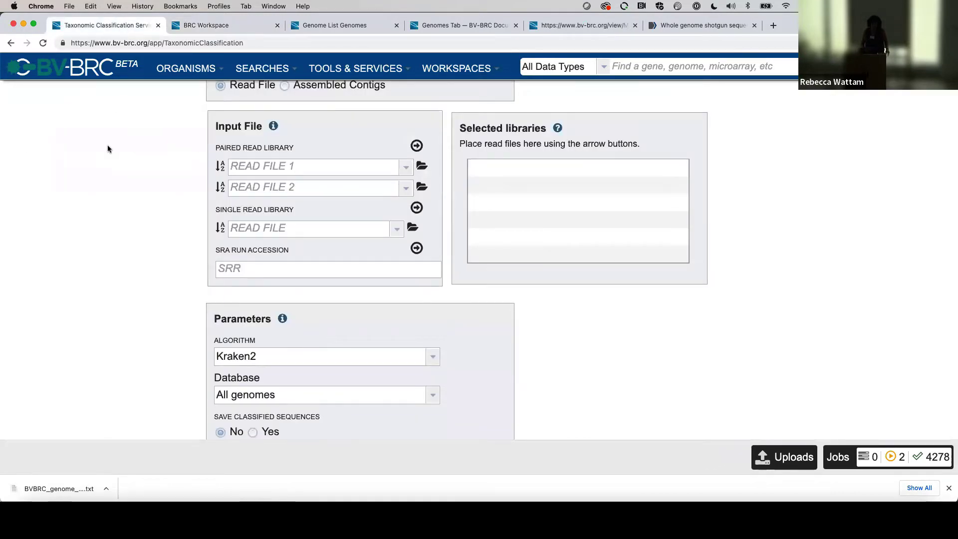
Browse the workspace for the READ FILE 1 paired read file
scroll(107, 145, "up", 3)
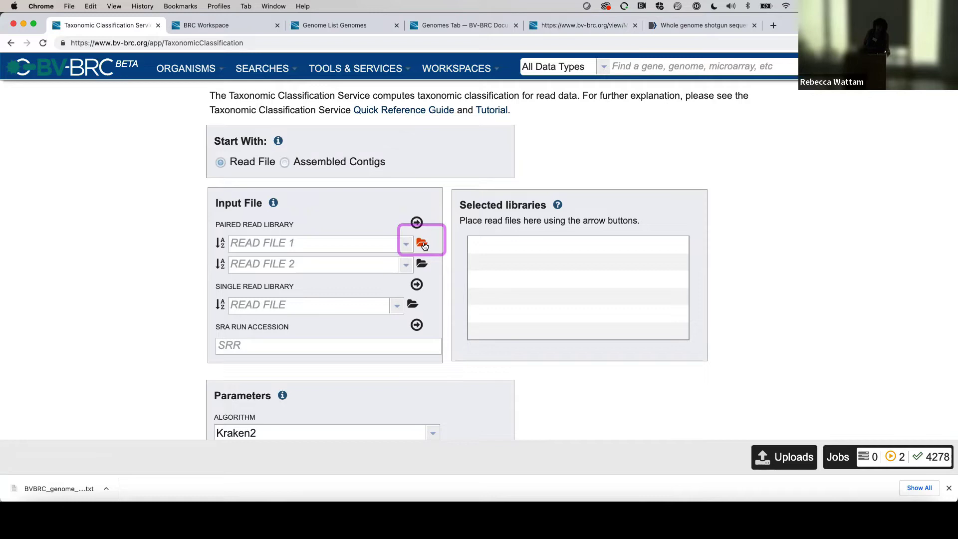
left_click(422, 244)
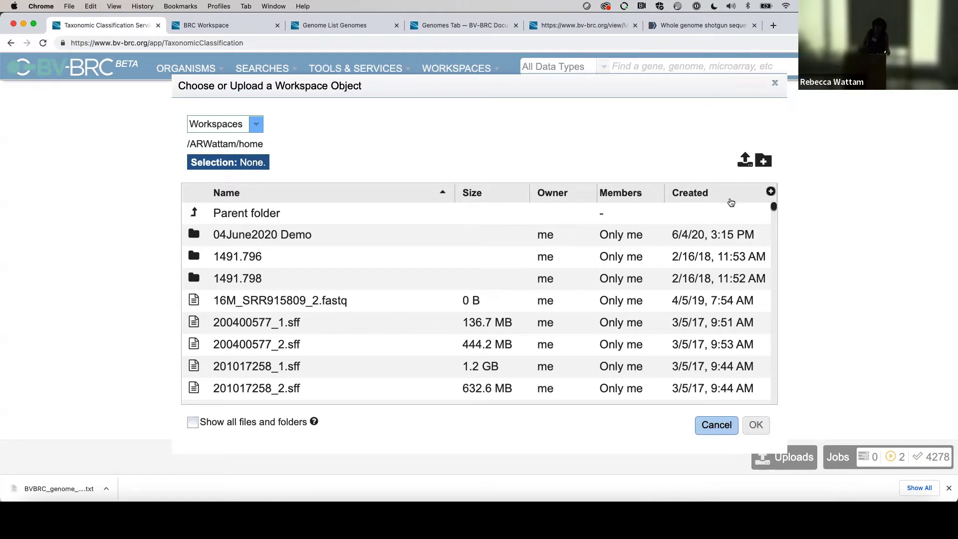
Sort newest-created first, enter Virginia Workshop August, and start uploading Reads there
left_click(713, 197)
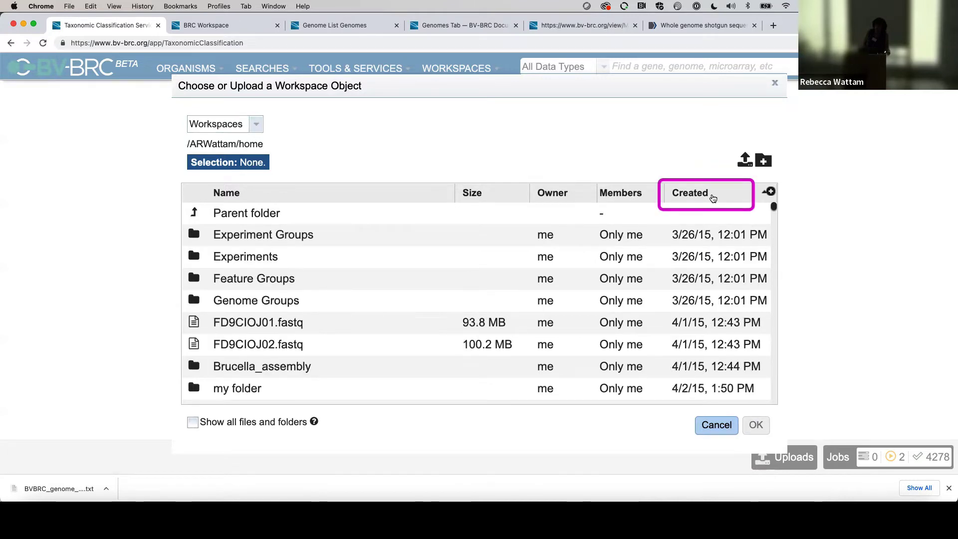
left_click(713, 197)
double_click(191, 214)
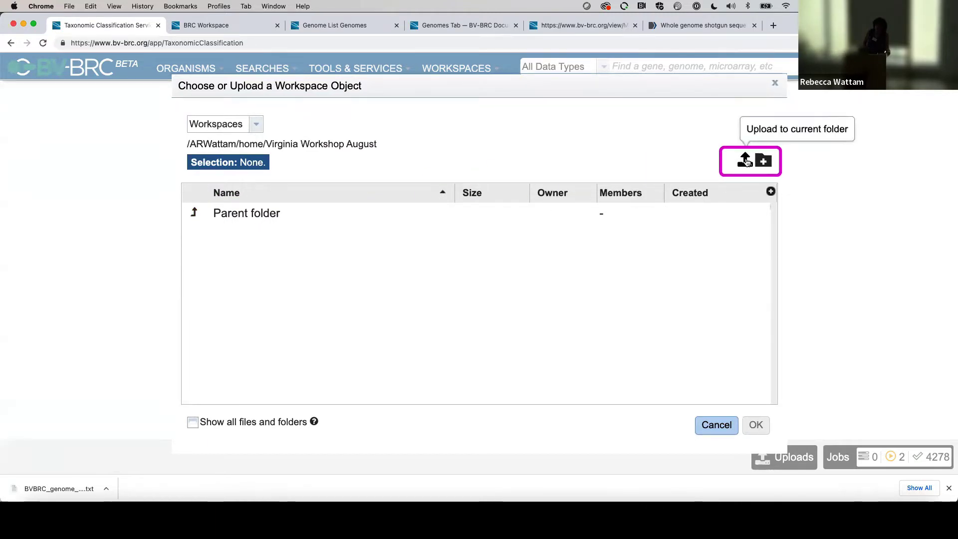
left_click(744, 160)
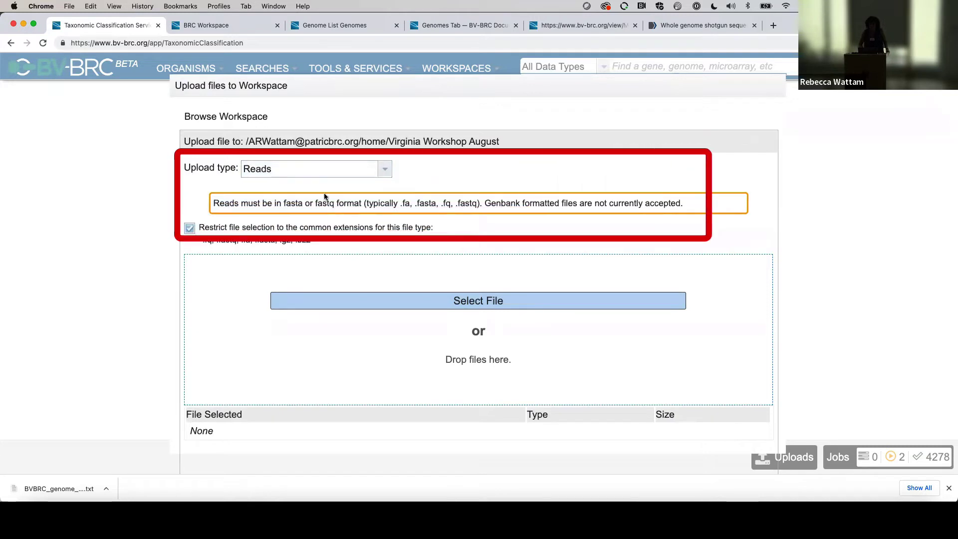
Note the accepted read file formats, then bring up the local file picker for the Reads upload
left_click_drag(214, 203, 479, 203)
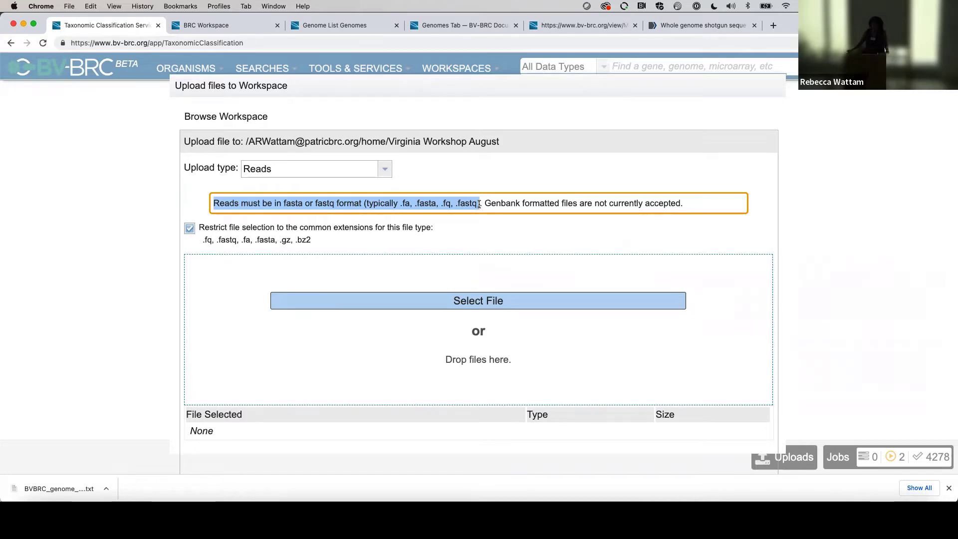
left_click(504, 229)
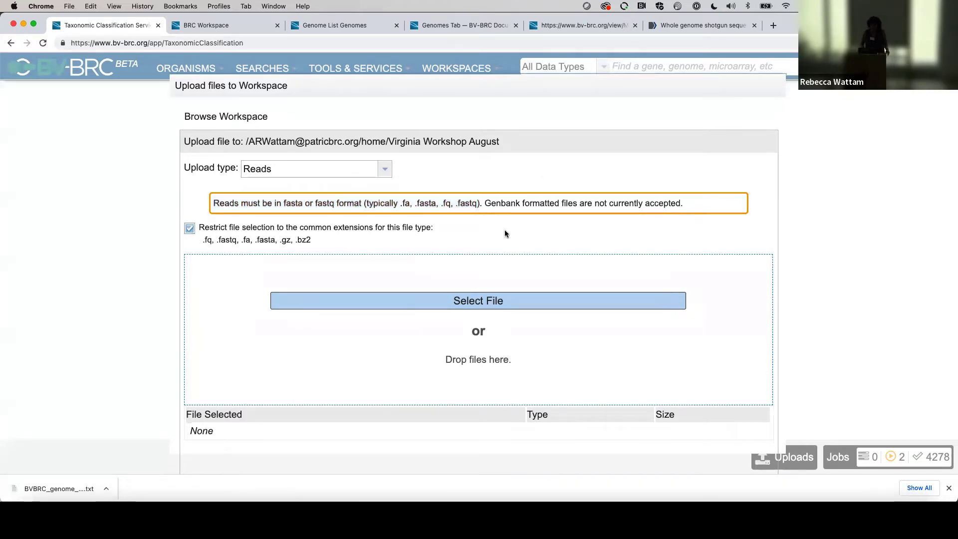
left_click(480, 299)
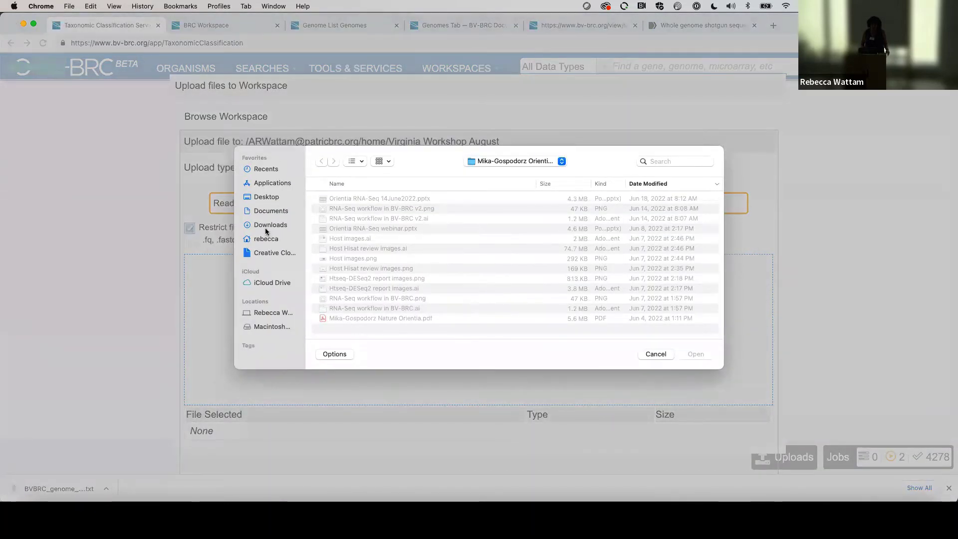
Choose MOOC_test_1.fastq from Downloads and zoom out to see the whole upload form
left_click(265, 226)
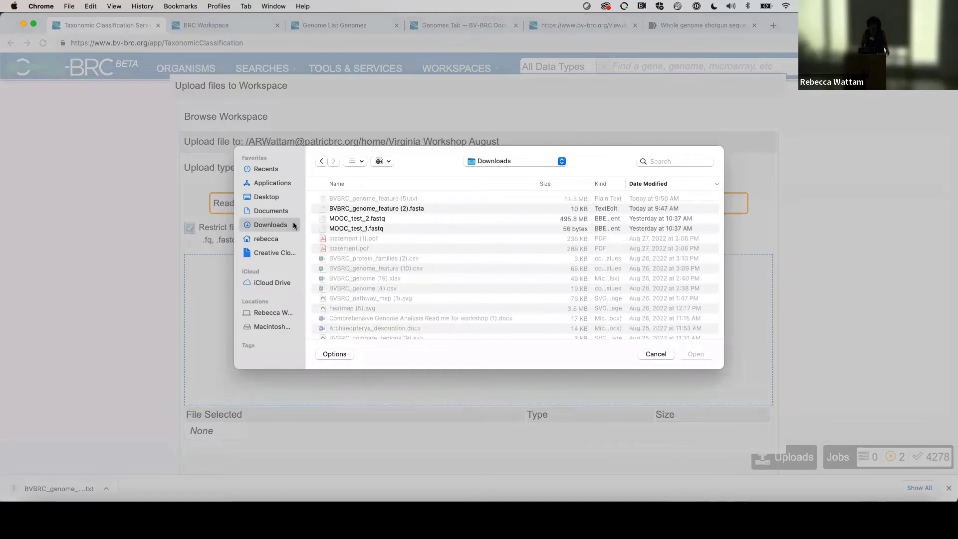
left_click(401, 232)
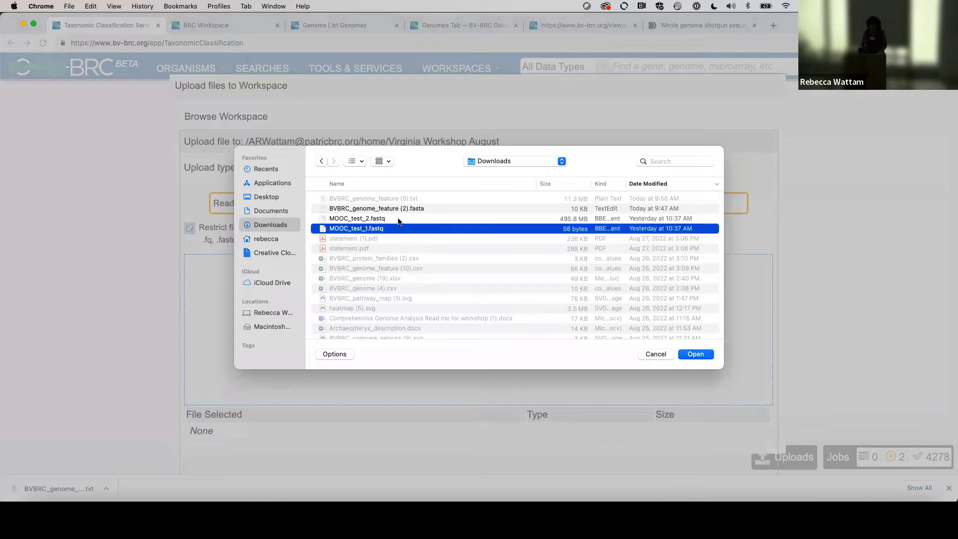
left_click(405, 219)
left_click(404, 229)
left_click(695, 355)
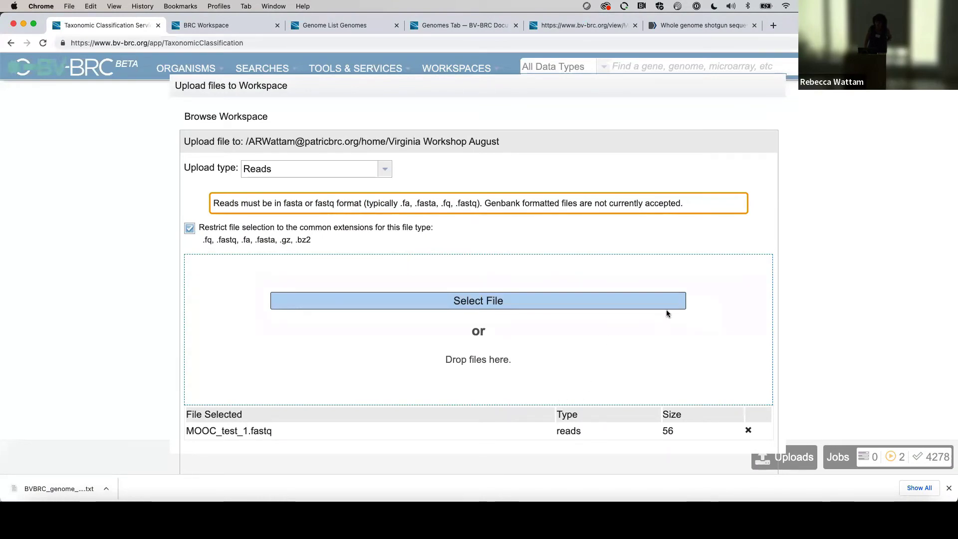
key("super+minus")
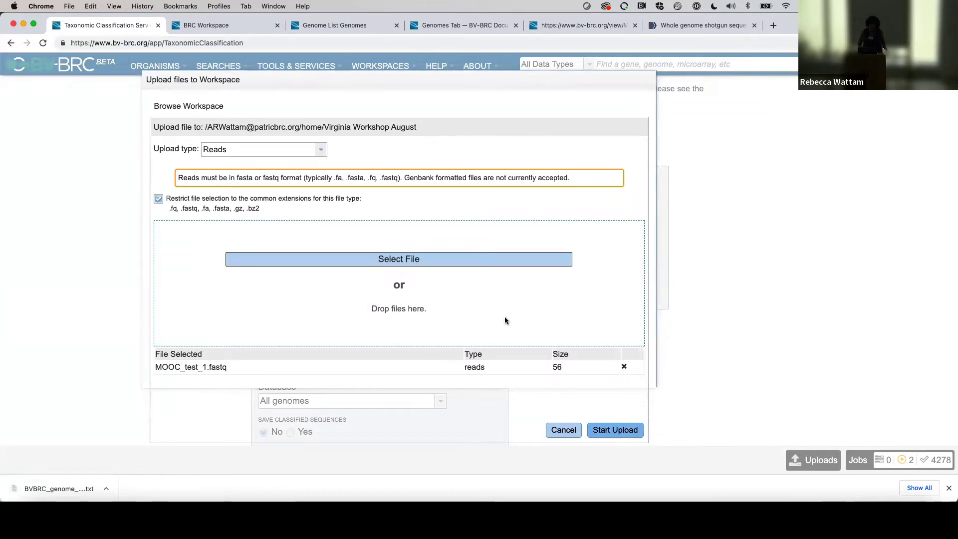
Swap the choice to the larger MOOC_test_2.fastq and upload it to 100%
left_click(419, 260)
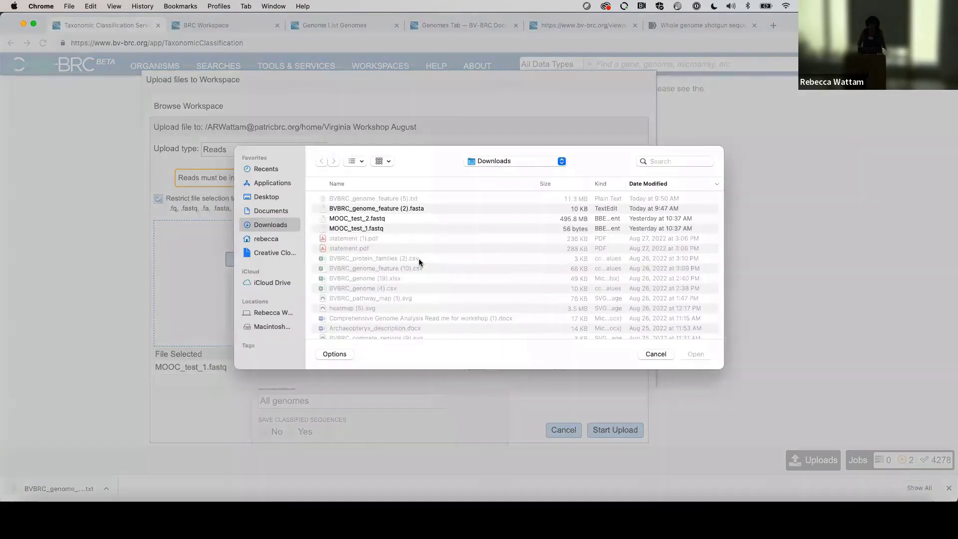
left_click(396, 219)
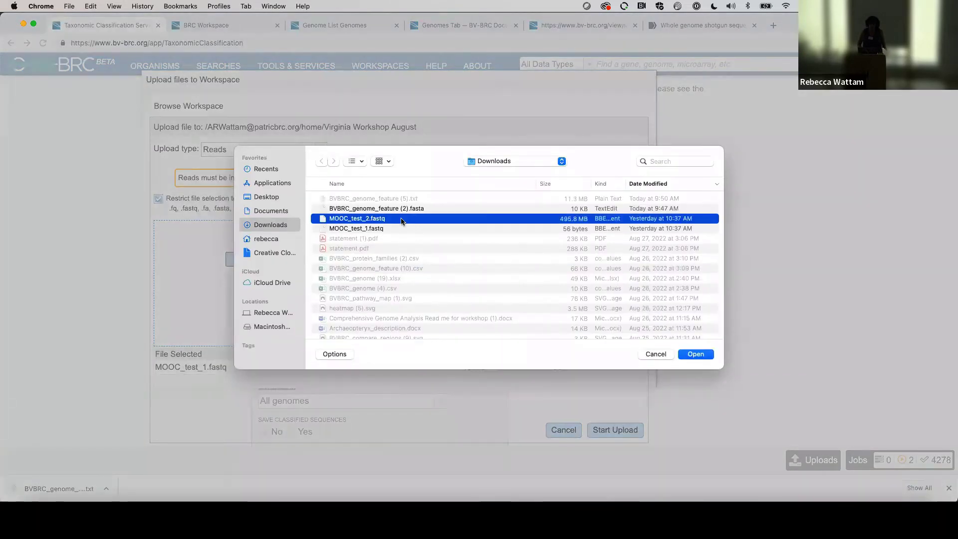
left_click(697, 355)
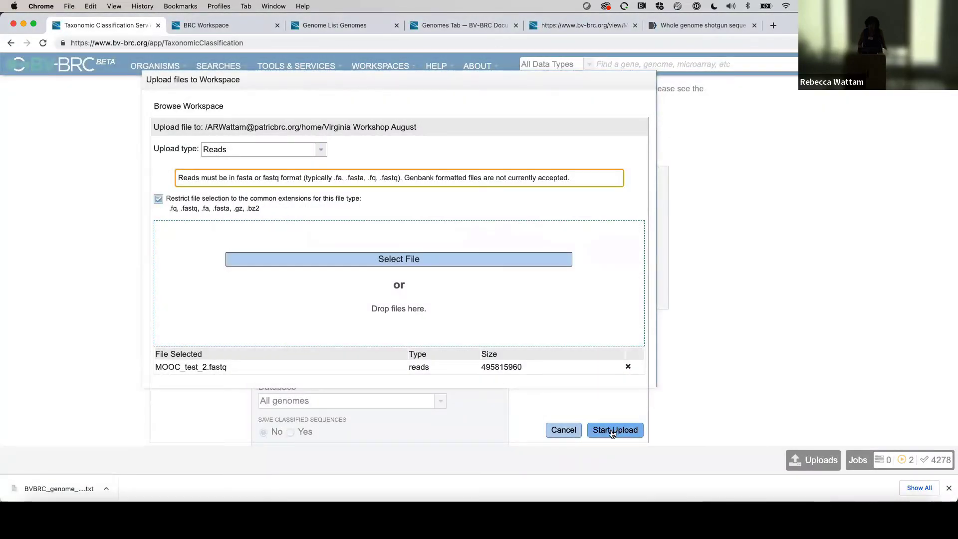
left_click(613, 431)
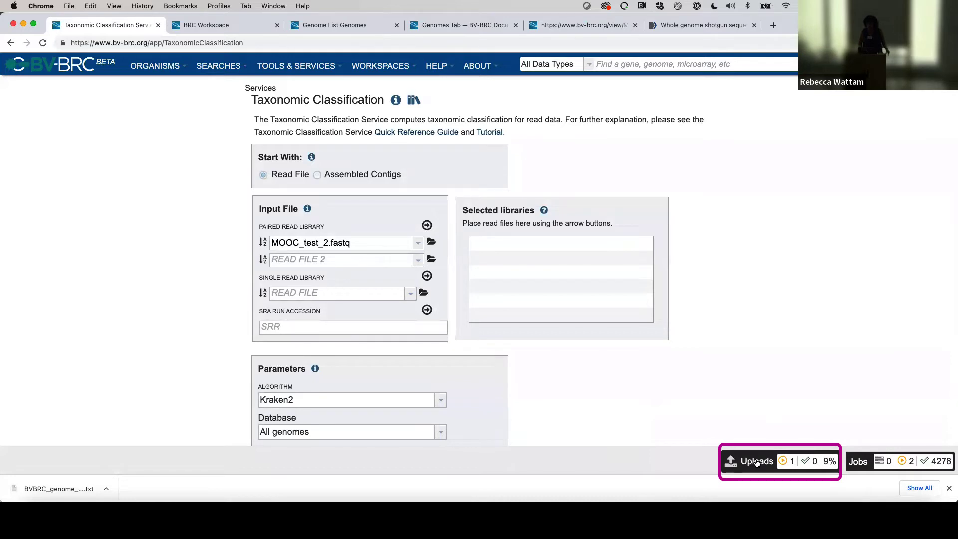
mouse_move(755, 463)
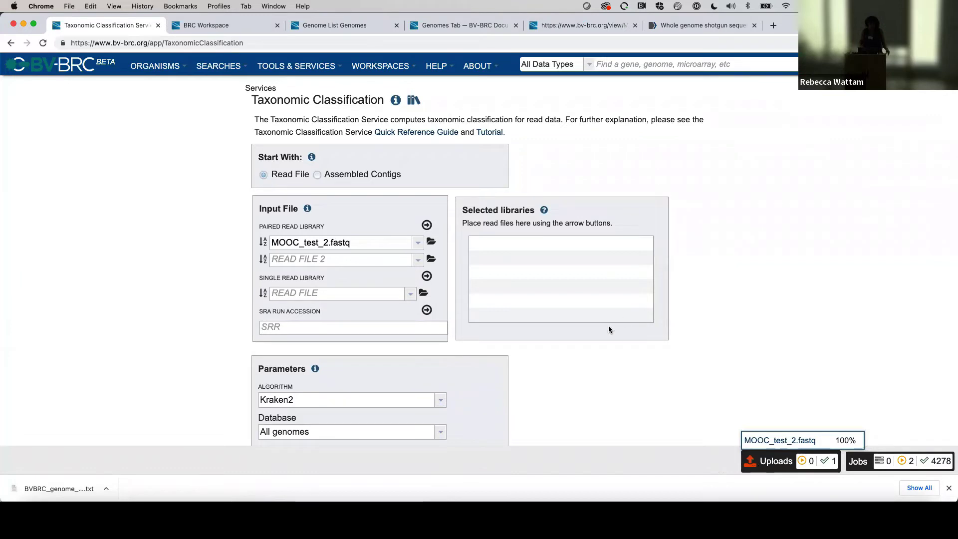
Clear MOOC_test_2.fastq from the READ FILE 1 field and dismiss the file list
left_click_drag(352, 242, 175, 242)
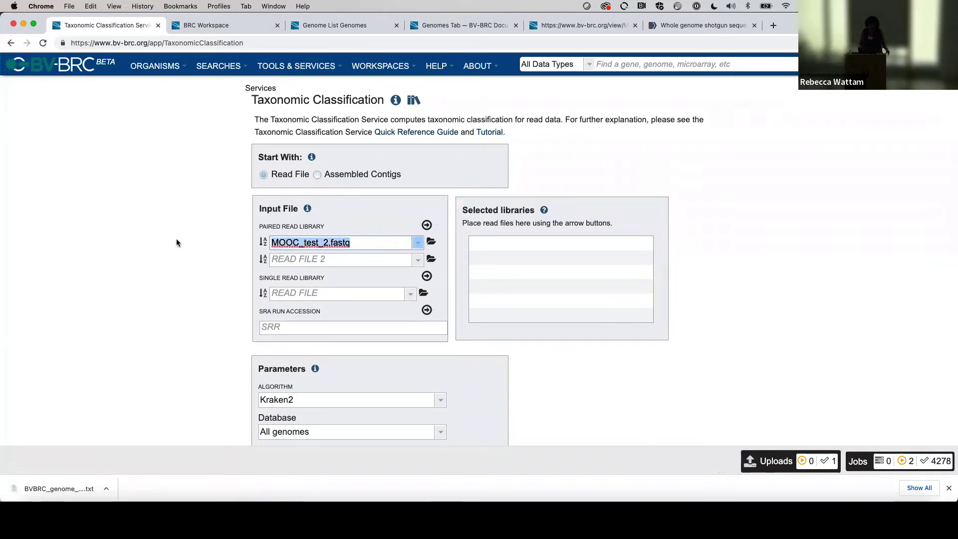
key("BackSpace")
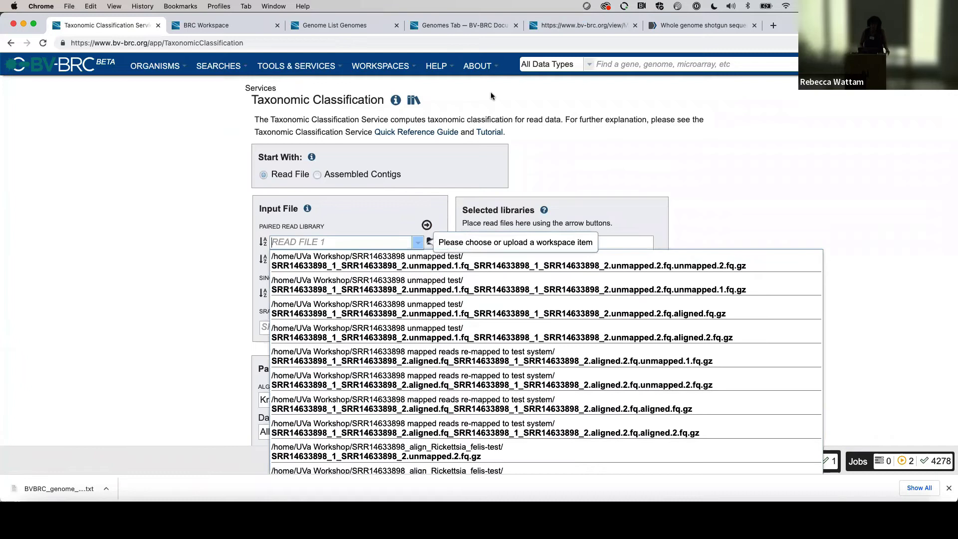
key("Escape")
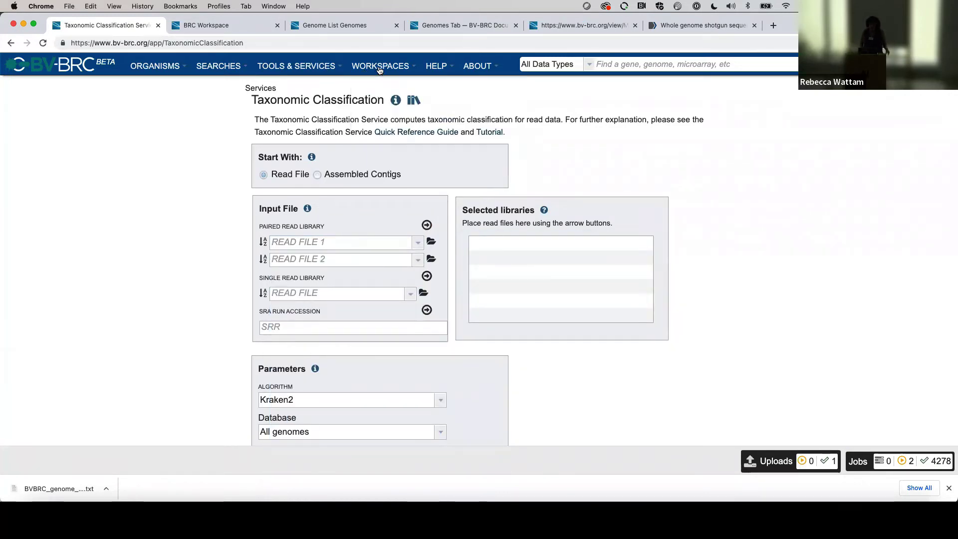
Go to Workspaces > Home, sort newest-created first, and open Virginia Workshop August
mouse_move(379, 69)
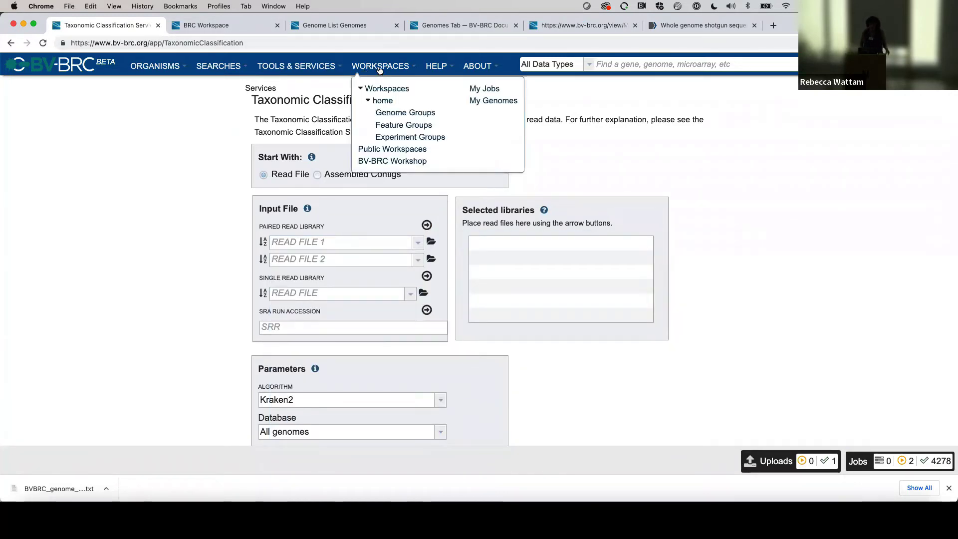
left_click(377, 101)
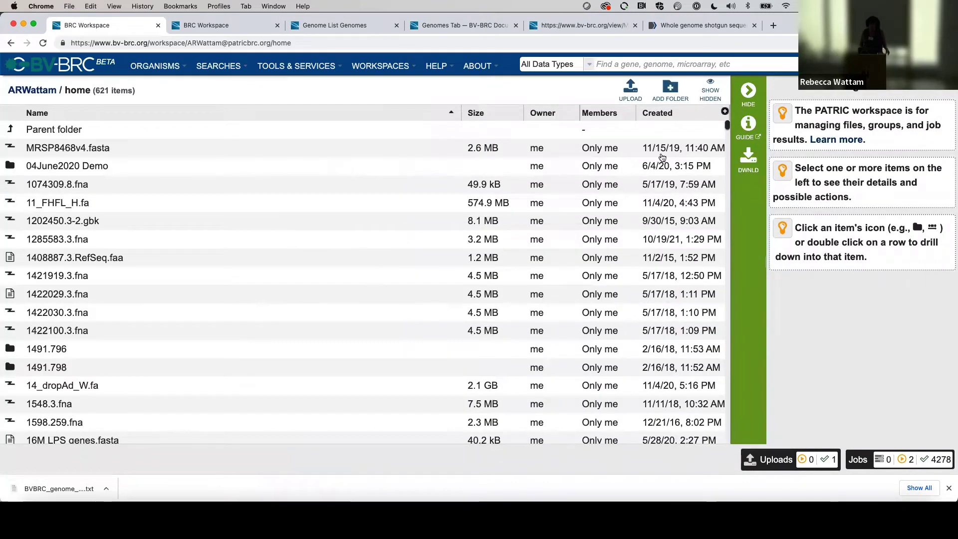
left_click(659, 114)
left_click(658, 115)
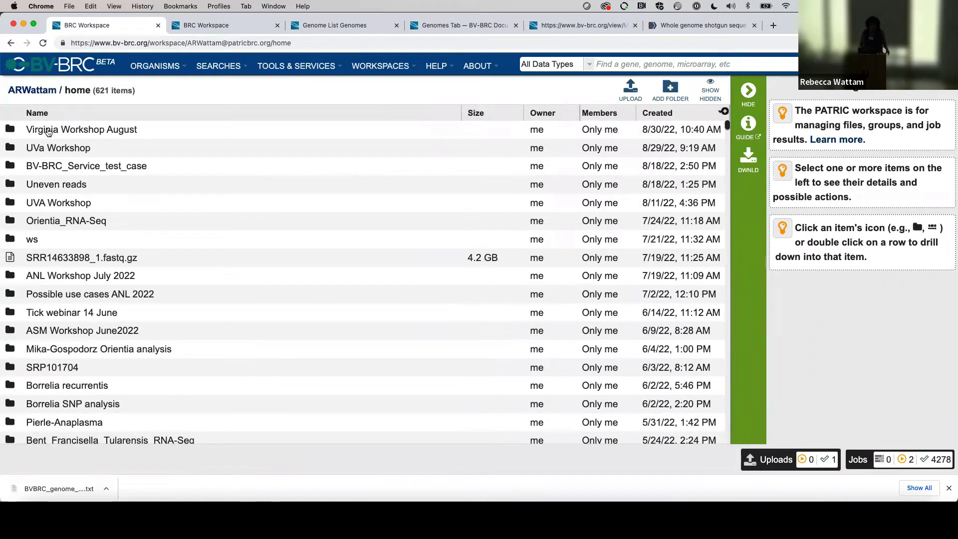
left_click(10, 131)
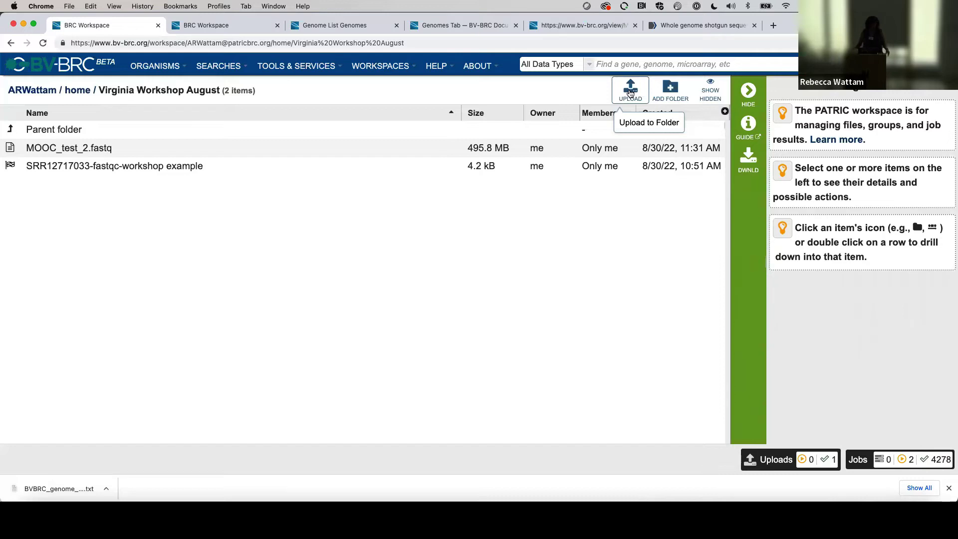
Upload MOOC_test_1.fastq from Downloads to the folder with upload type left Unspecified
left_click(630, 93)
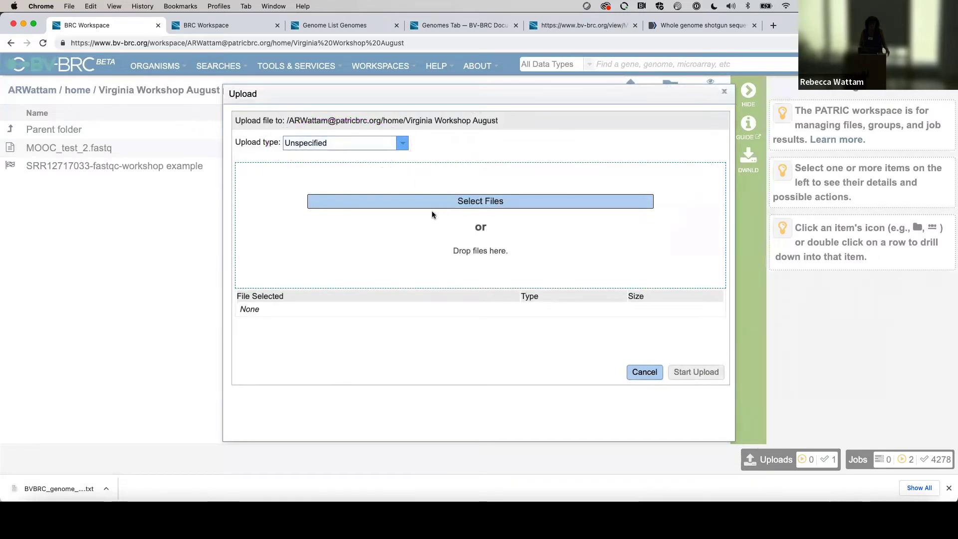
left_click(402, 147)
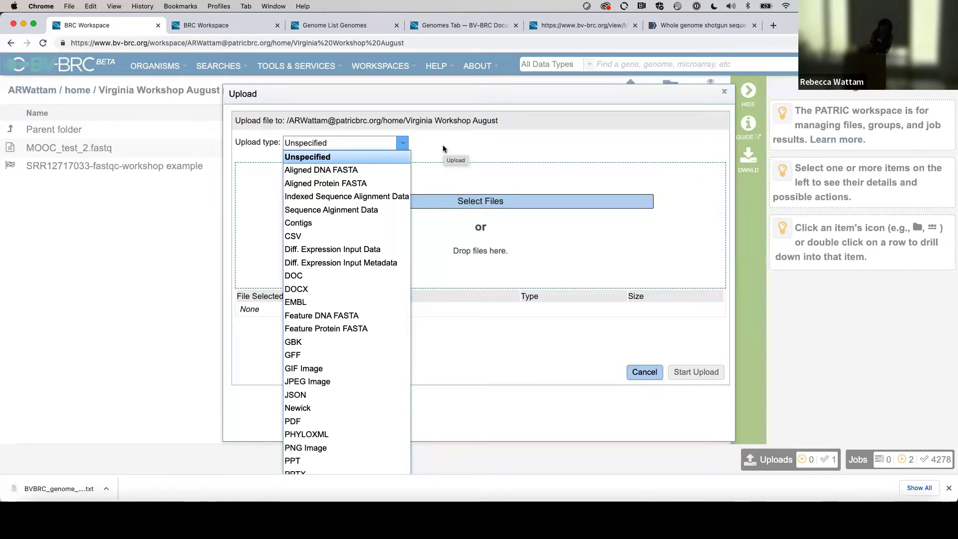
left_click(621, 153)
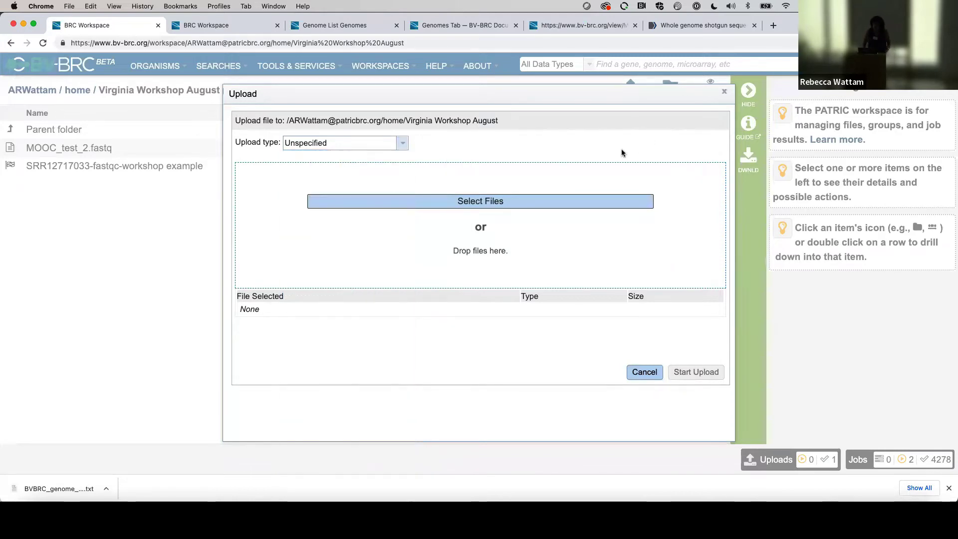
left_click(488, 202)
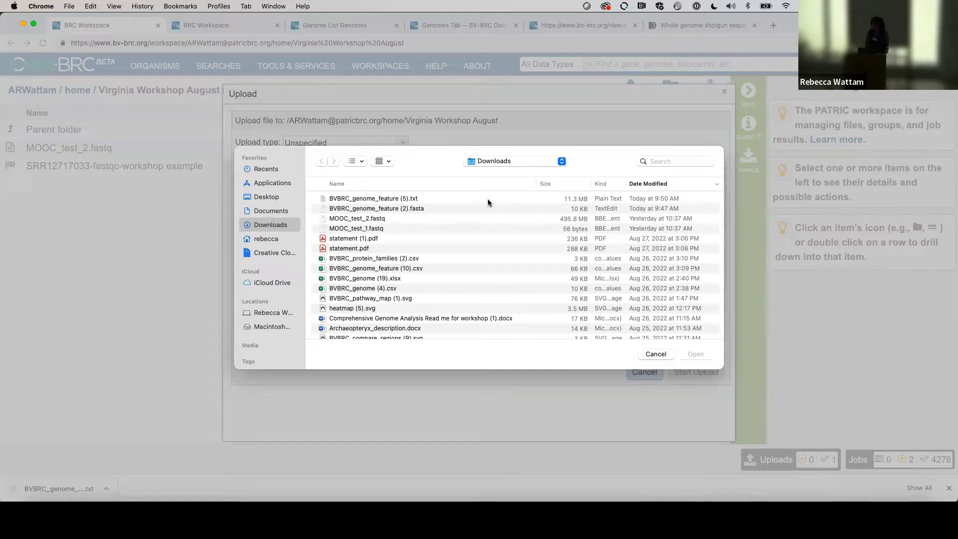
left_click(413, 229)
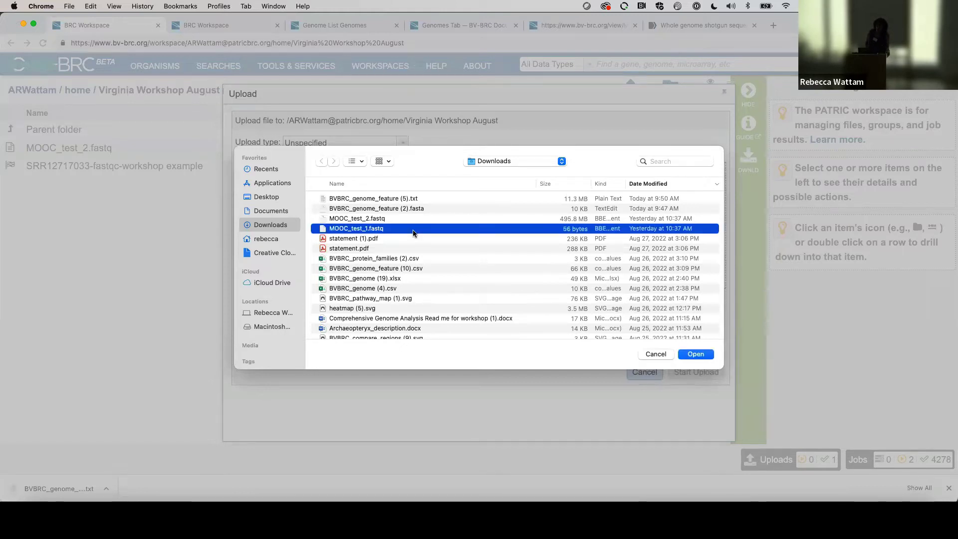
left_click(697, 354)
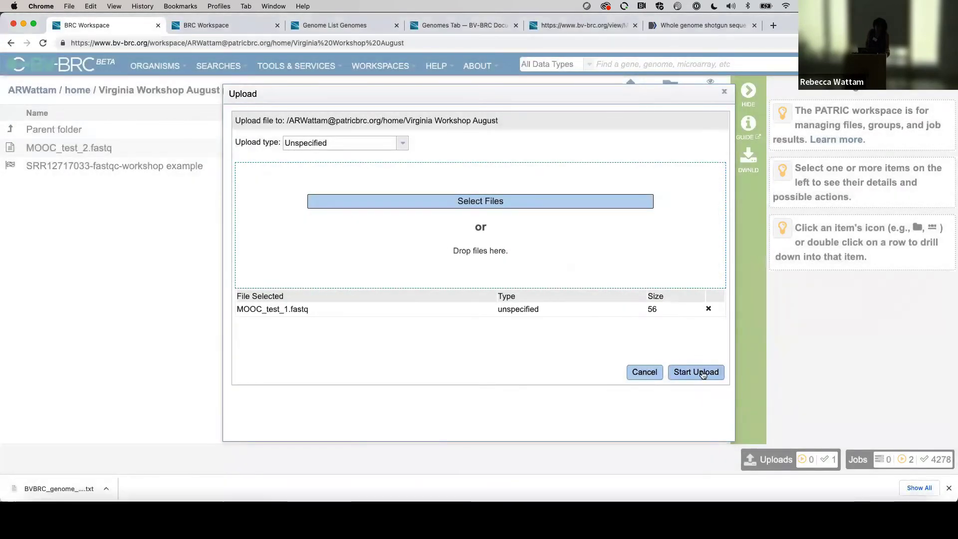
left_click(699, 372)
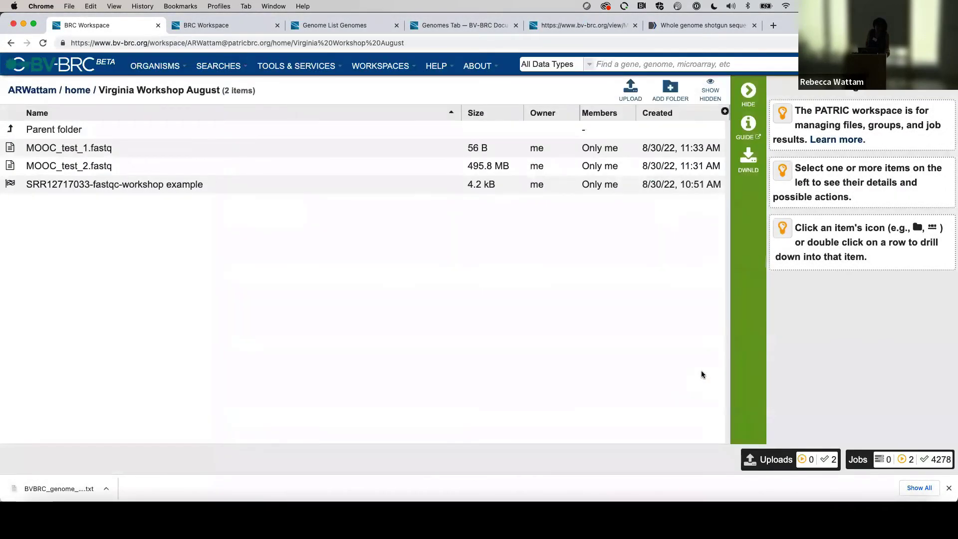
Compare the Type of MOOC_test_2.fastq (reads) and MOOC_test_1.fastq (unspecified) in the details panel
mouse_move(775, 462)
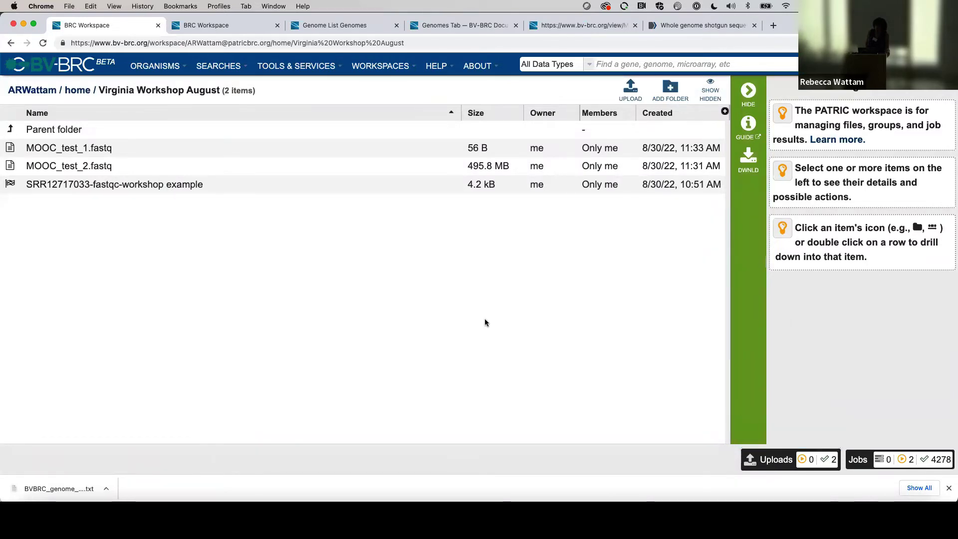
left_click(316, 67)
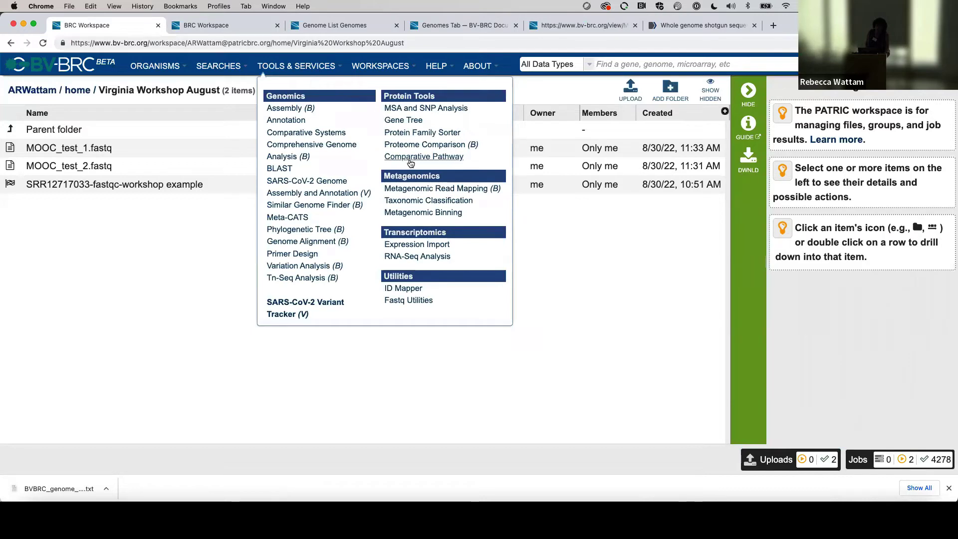
left_click(131, 241)
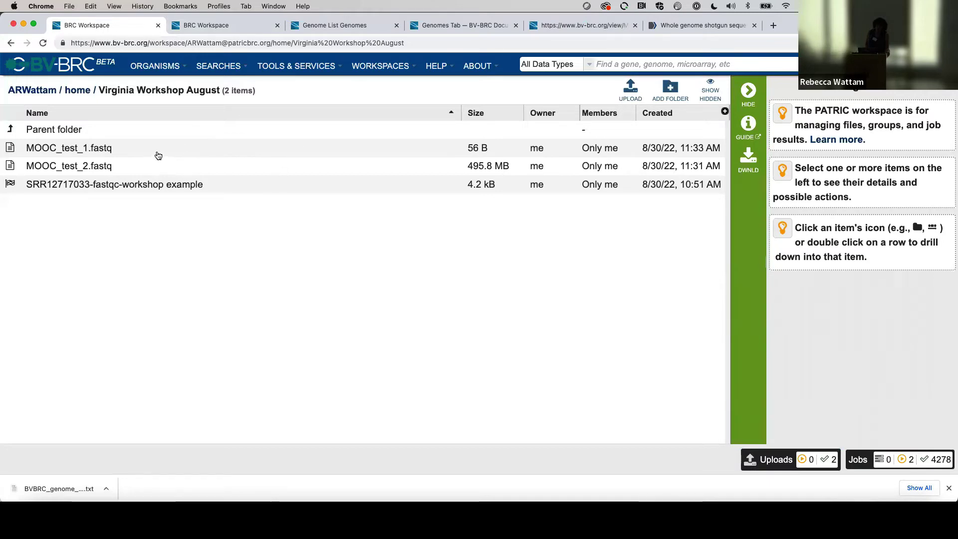
left_click(148, 166)
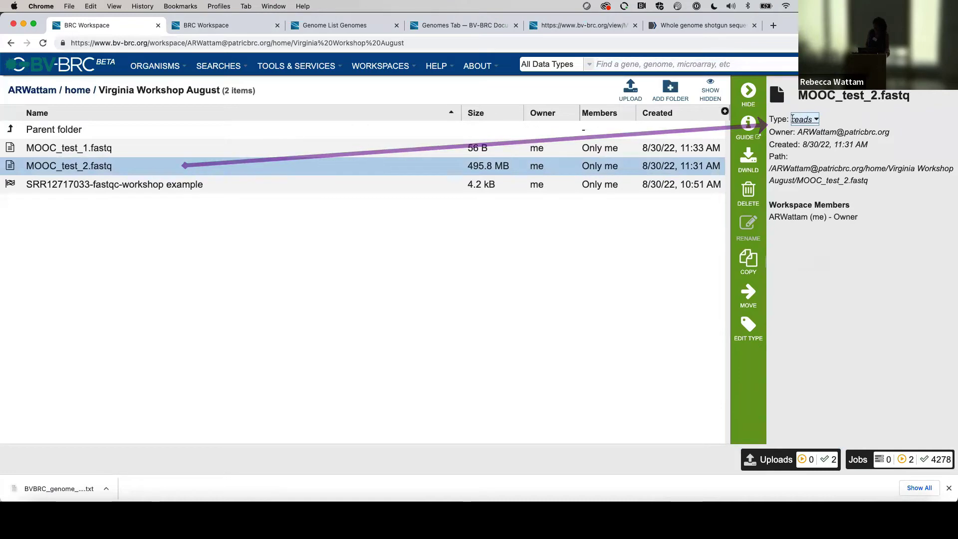
left_click(335, 154)
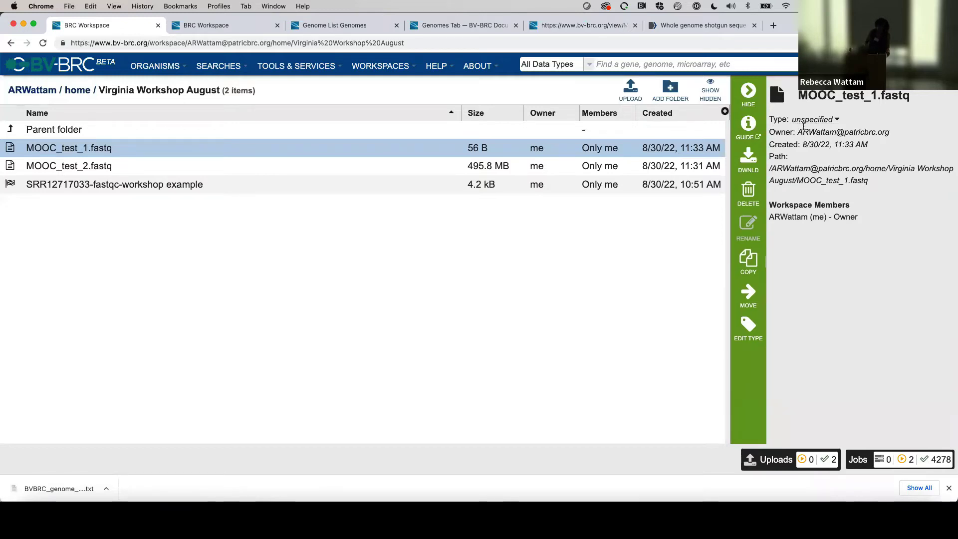
Change MOOC_test_1.fastq's object type to reads, save, and confirm the updated type
left_click(749, 328)
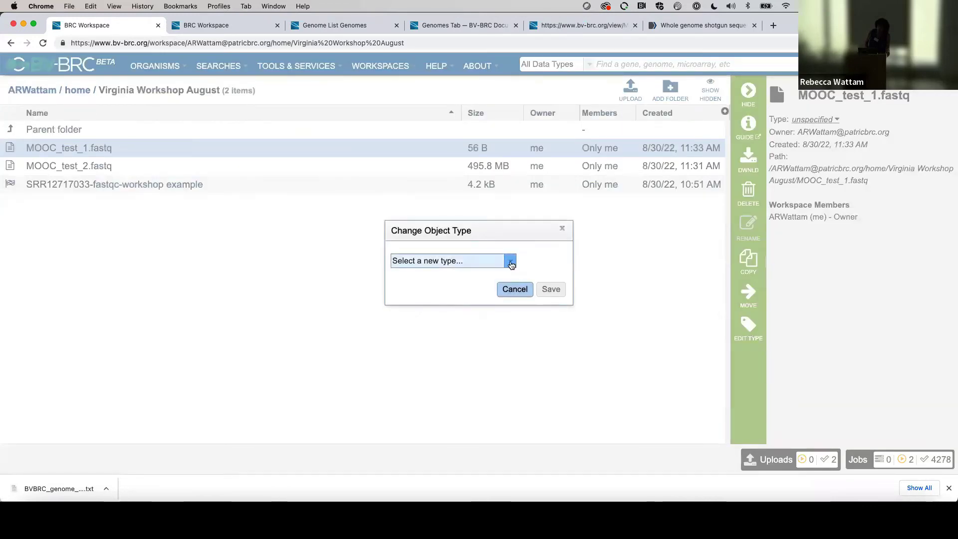
left_click(511, 264)
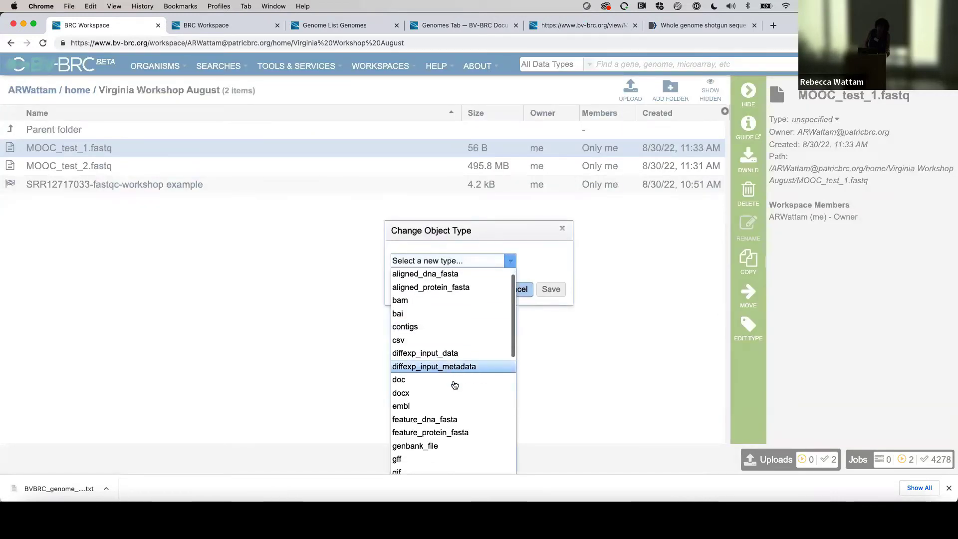
scroll(455, 385, "down", 5)
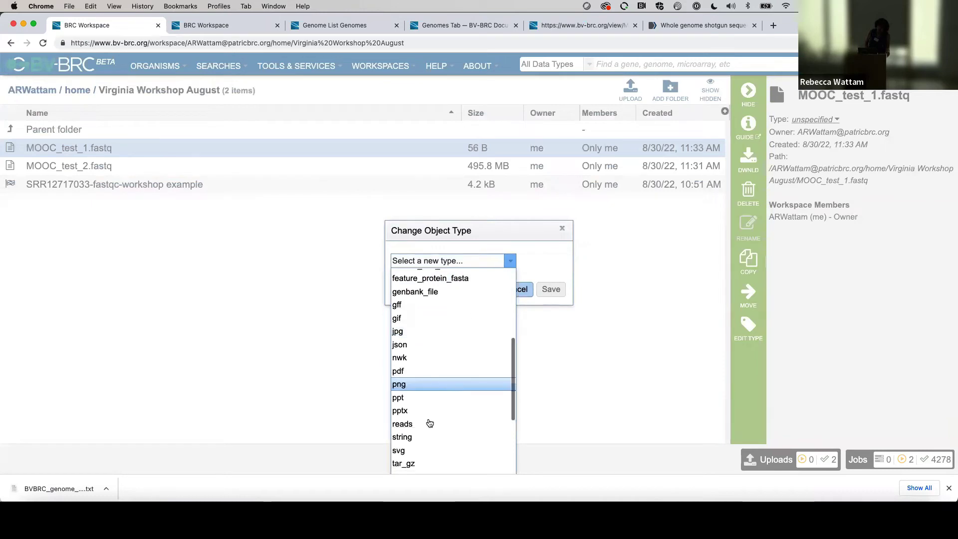
left_click(428, 423)
left_click(553, 289)
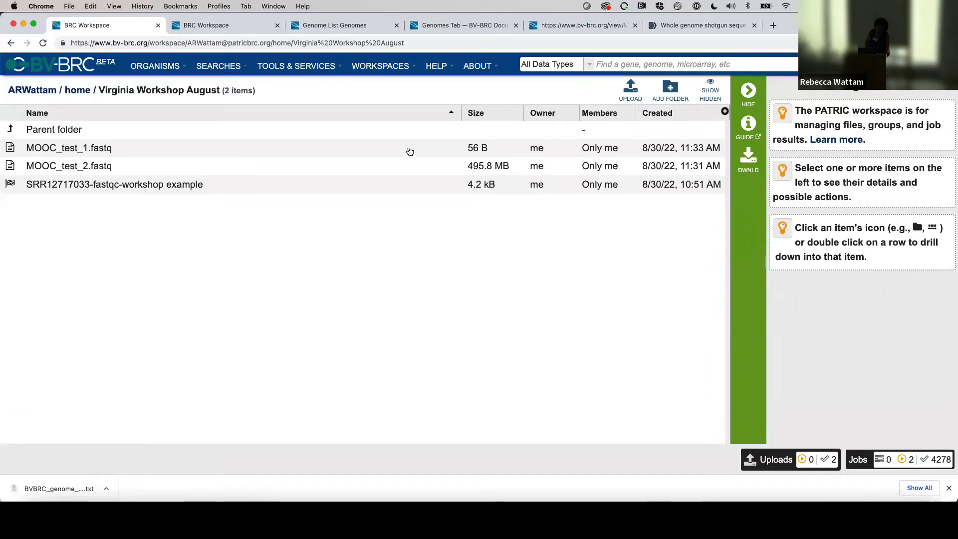
left_click(409, 150)
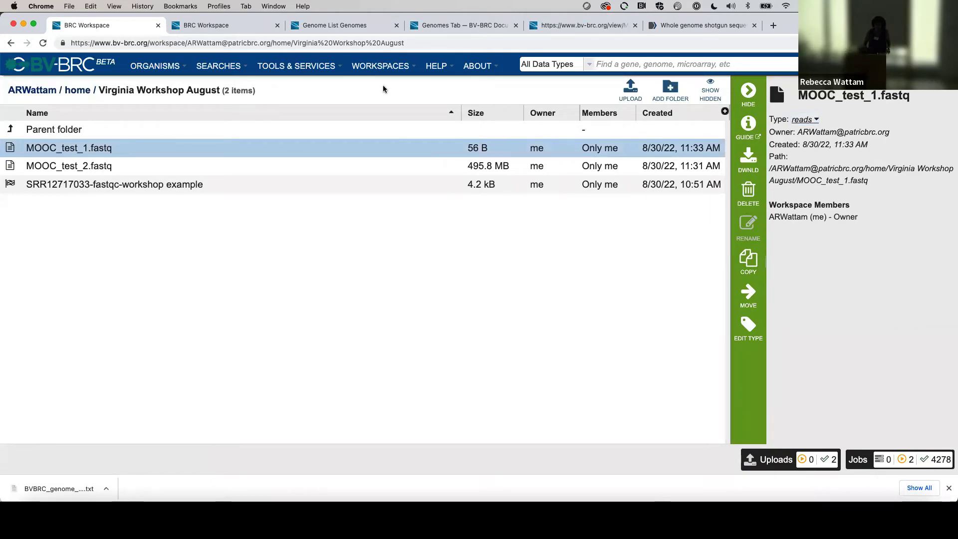
left_click(312, 67)
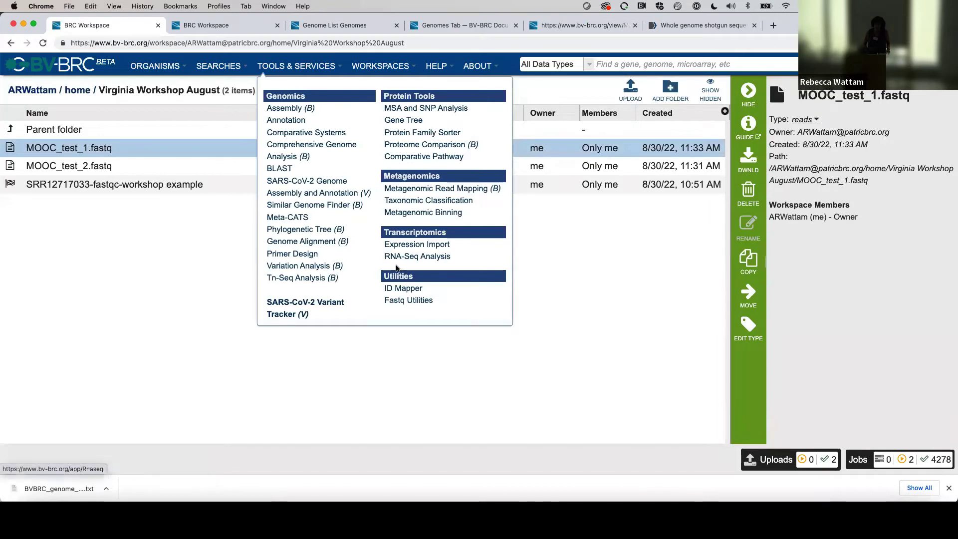
In a new Taxonomic Classification form, add SRA run SRR14633898 to the selected libraries
left_click(418, 200)
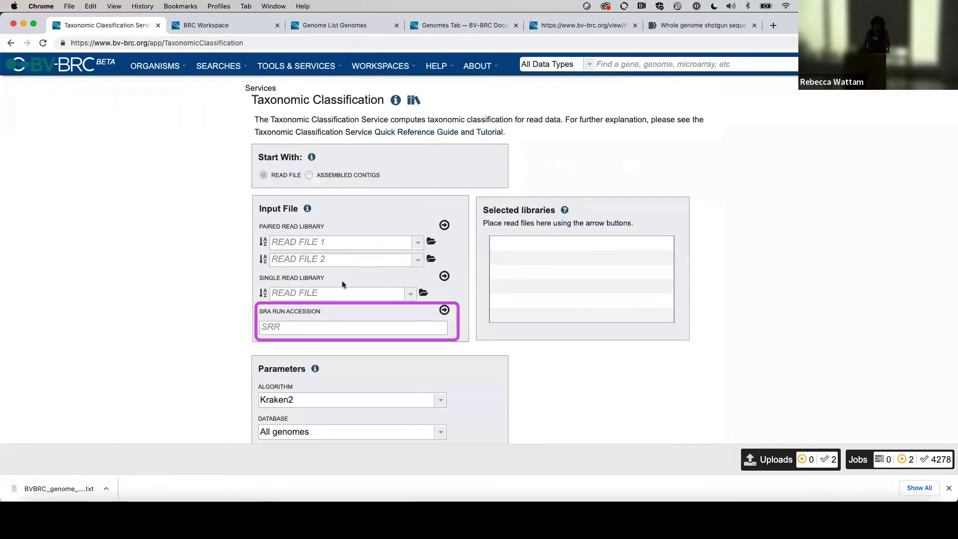
left_click(292, 327)
type("SRR14533898")
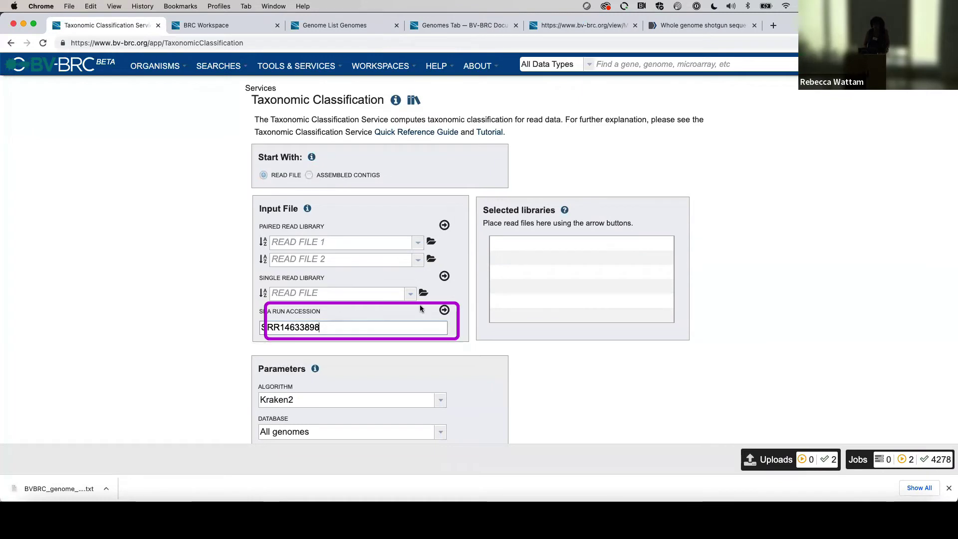
left_click(444, 311)
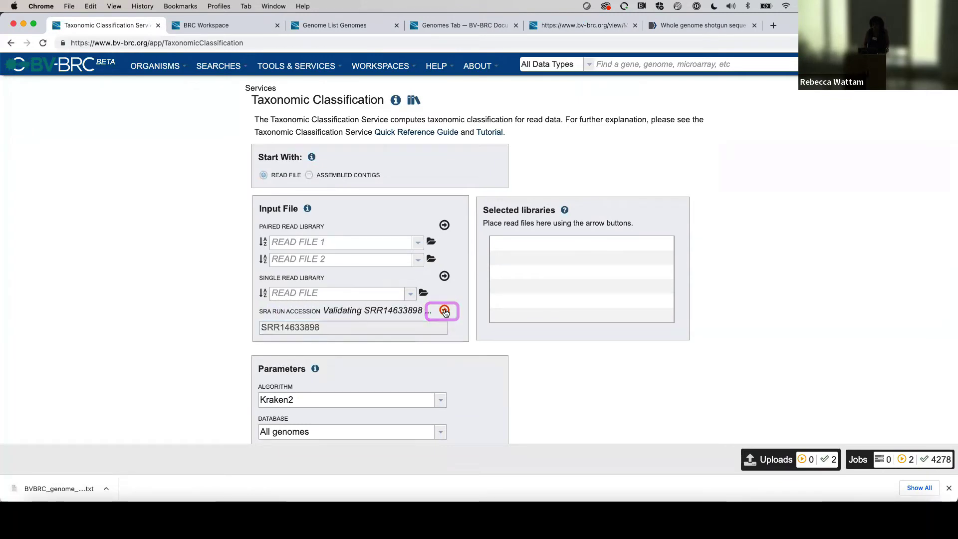
scroll(445, 312, "down", 2)
scroll(445, 313, "down", 1)
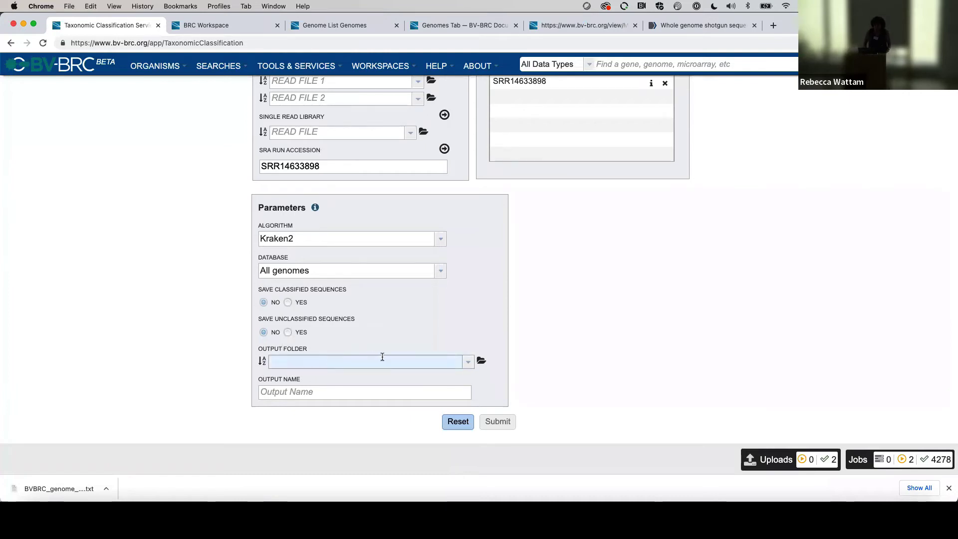
Set output folder Virginia Workshop August and output name SRR14633898-Glossina-TaxClass August
left_click(469, 368)
left_click(424, 65)
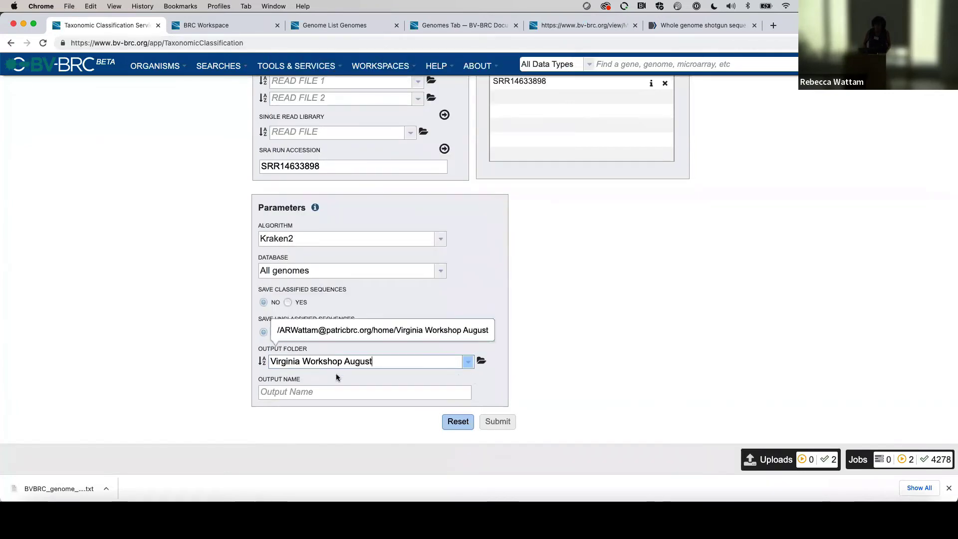
left_click(305, 392)
type("SRR14633898")
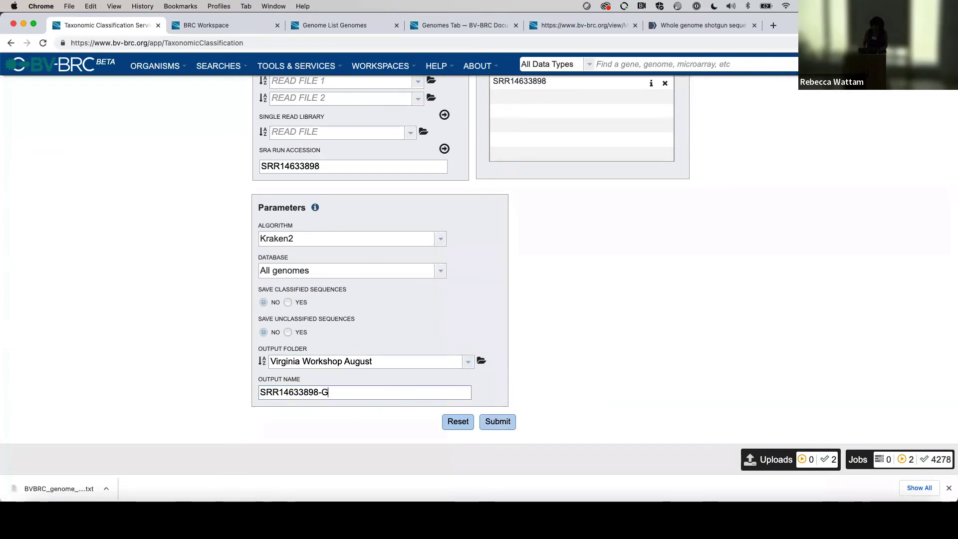
type("-Glossina")
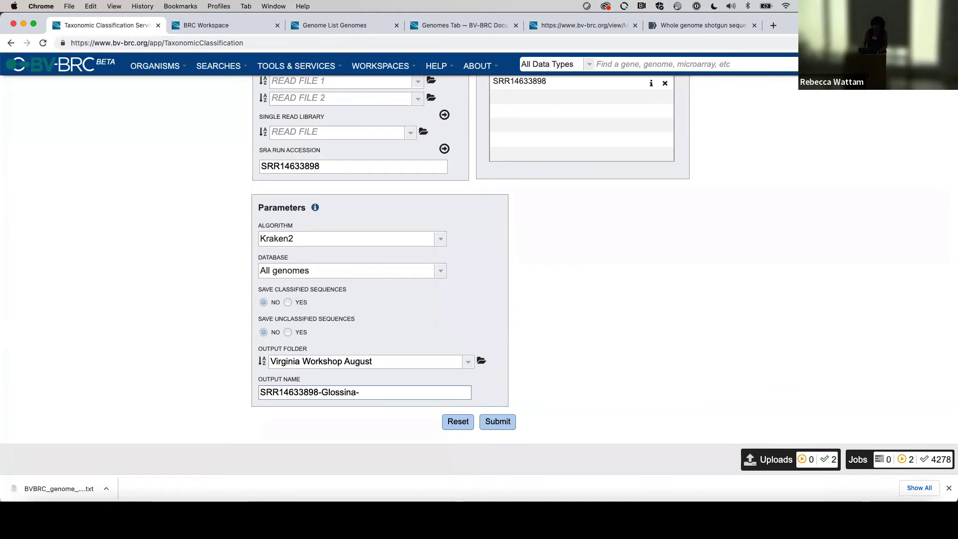
type("-TaxClass August")
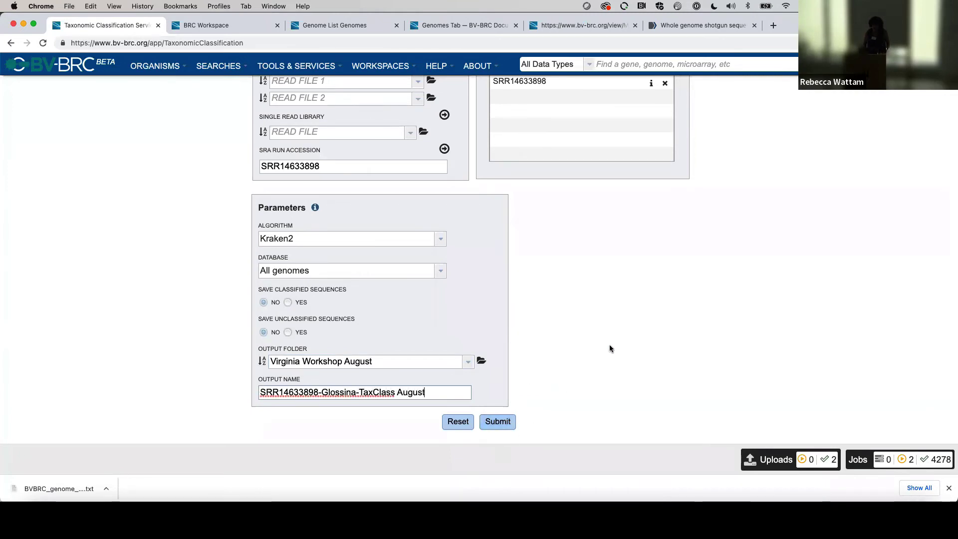
Submit the Taxonomic Classification job and confirm it was accepted
scroll(609, 344, "up", 1)
scroll(589, 379, "down", 1)
left_click(498, 422)
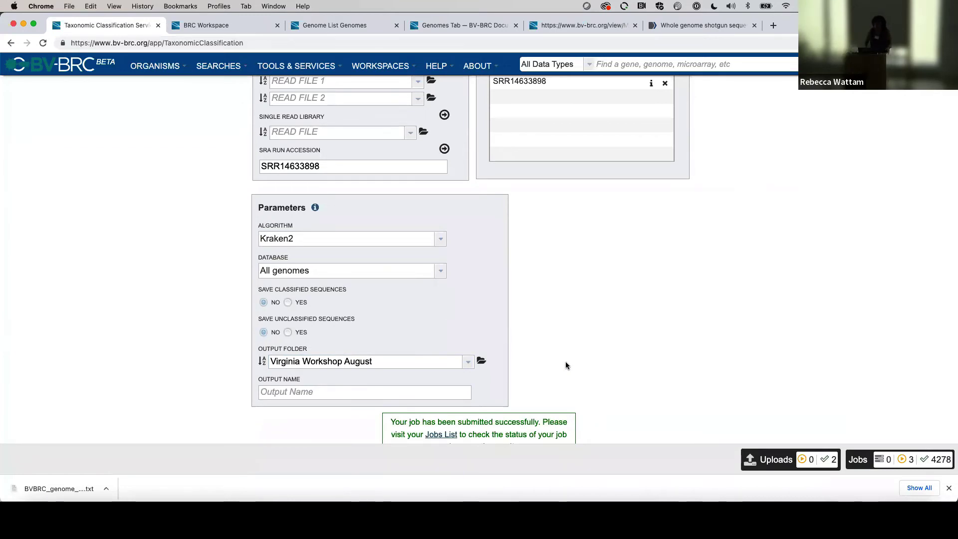
scroll(565, 361, "down", 2)
scroll(565, 361, "up", 3)
scroll(564, 366, "up", 3)
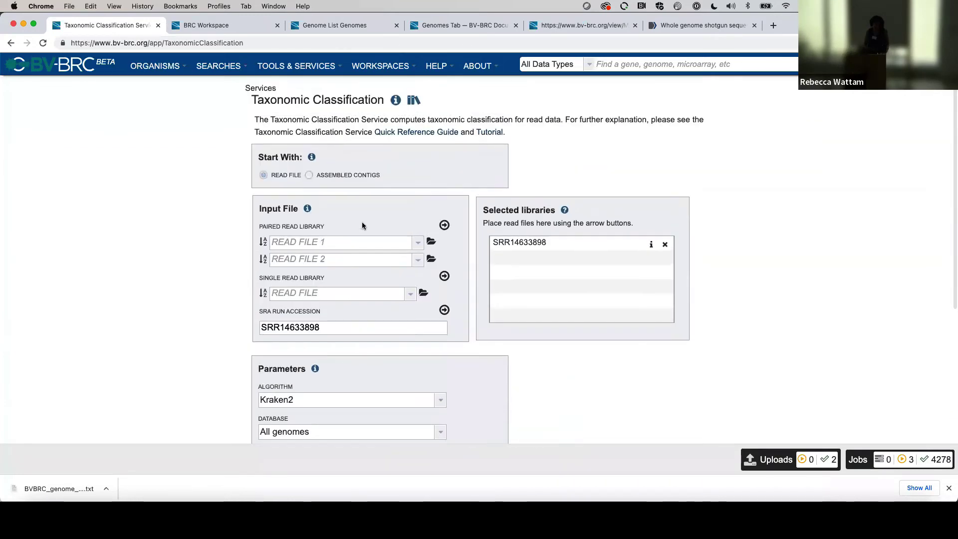
Browse the BV-BRC Workshop workspace to Taxonomic Classification / Tsetse_Fly and open the SRR14633898-testse result
left_click(389, 68)
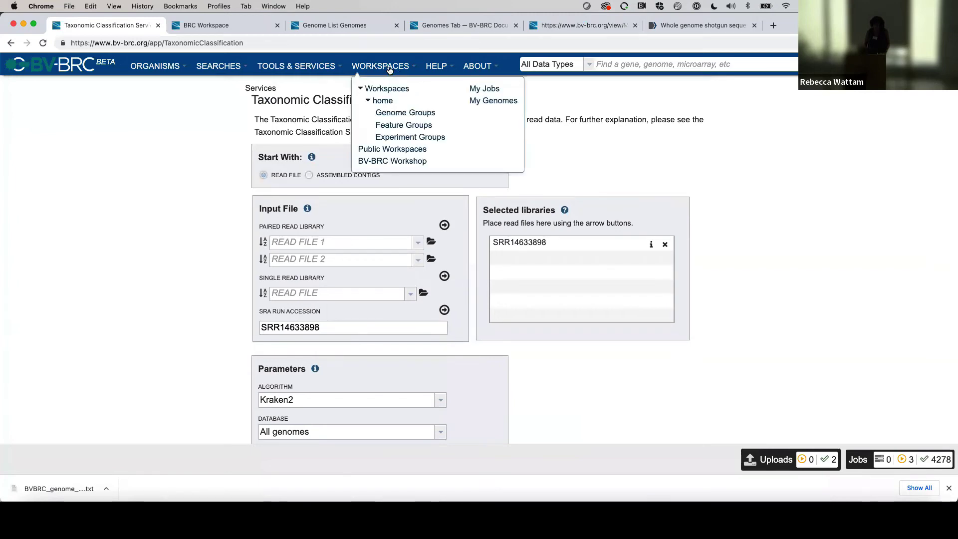
left_click(385, 162)
scroll(194, 314, "down", 5)
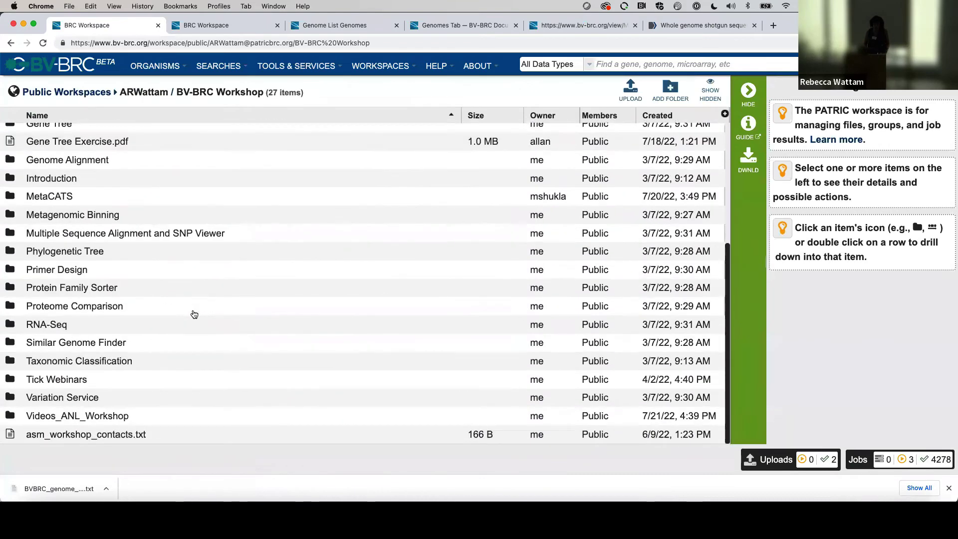
left_click(9, 360)
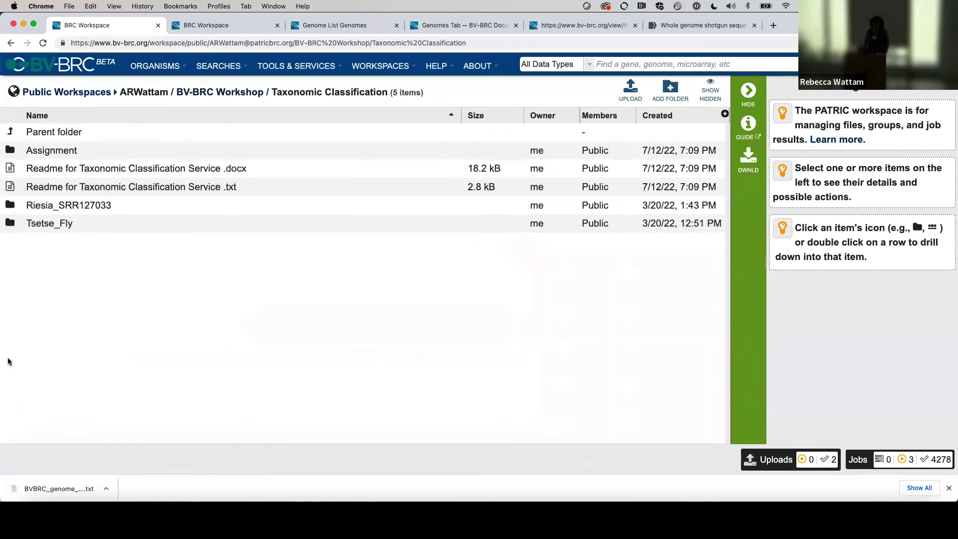
left_click(14, 223)
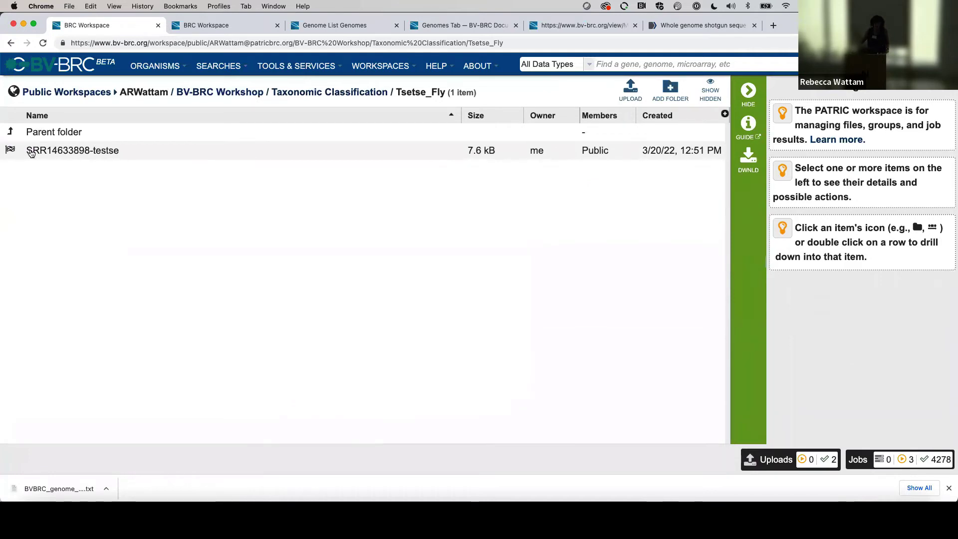
double_click(31, 153)
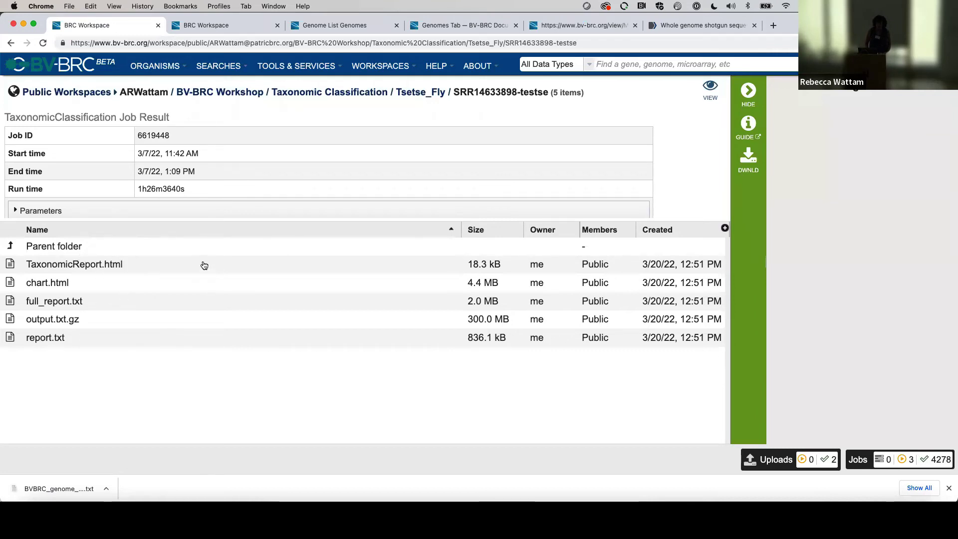
View TaxonomicReport.html and scroll its results table, showing 92.63% unclassified reads and Wigglesworthia glossinidia
left_click(204, 264)
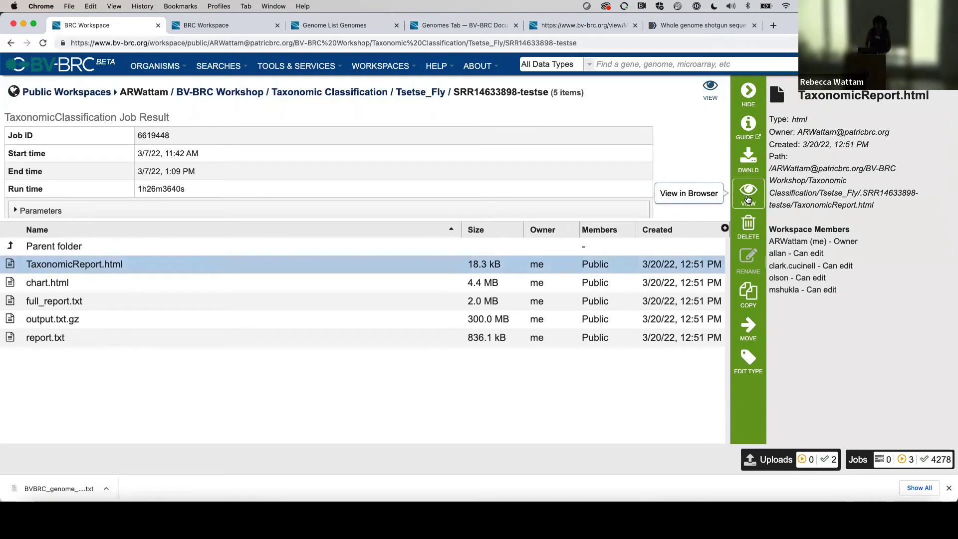
left_click(748, 198)
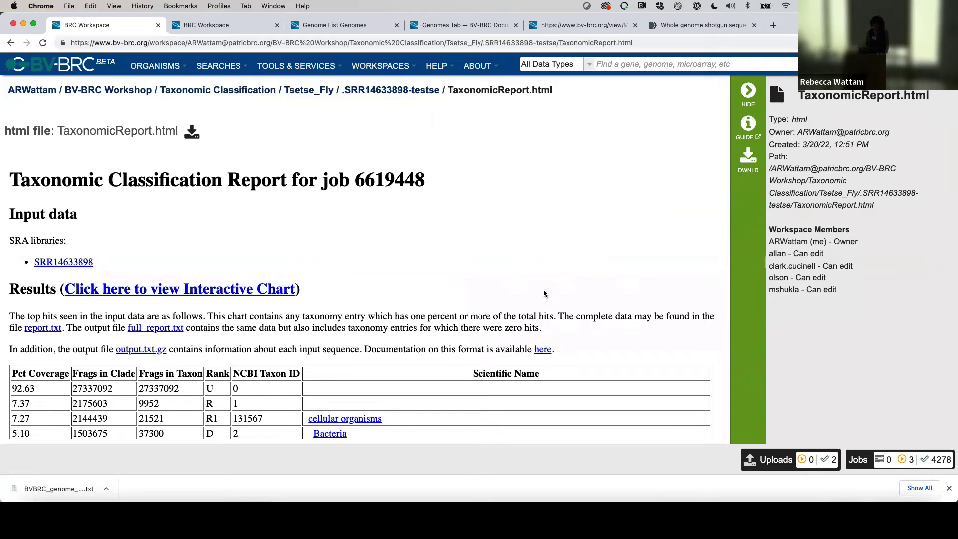
scroll(524, 297, "down", 8)
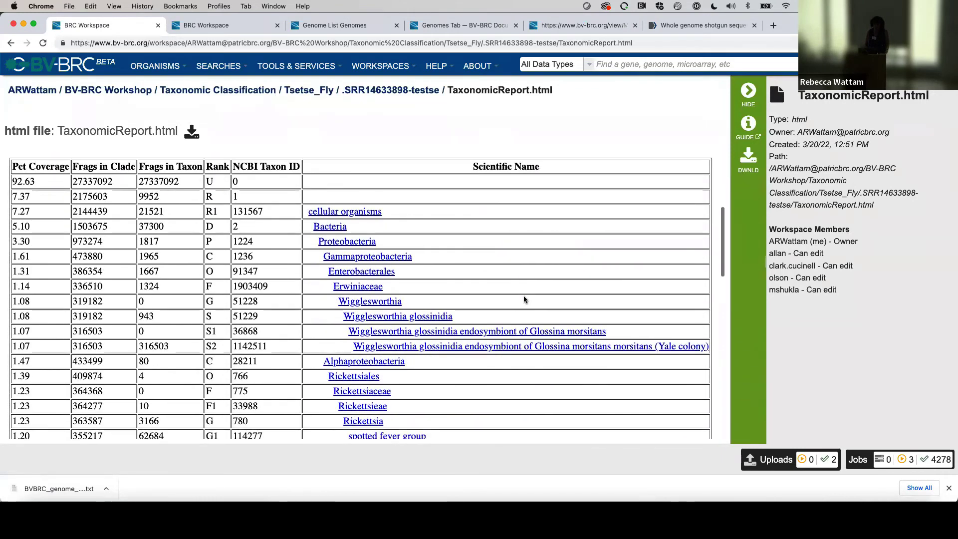
scroll(524, 298, "down", 1)
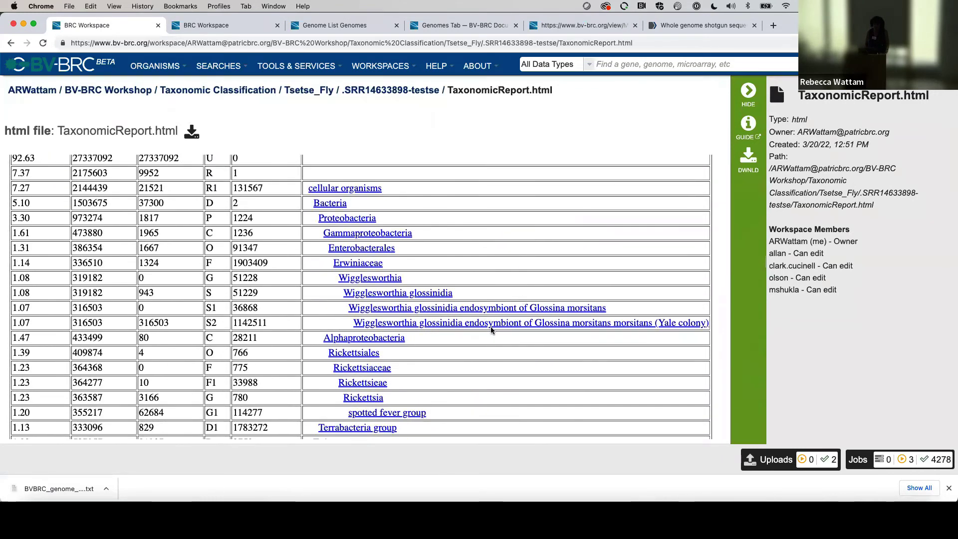
scroll(501, 325, "down", 3)
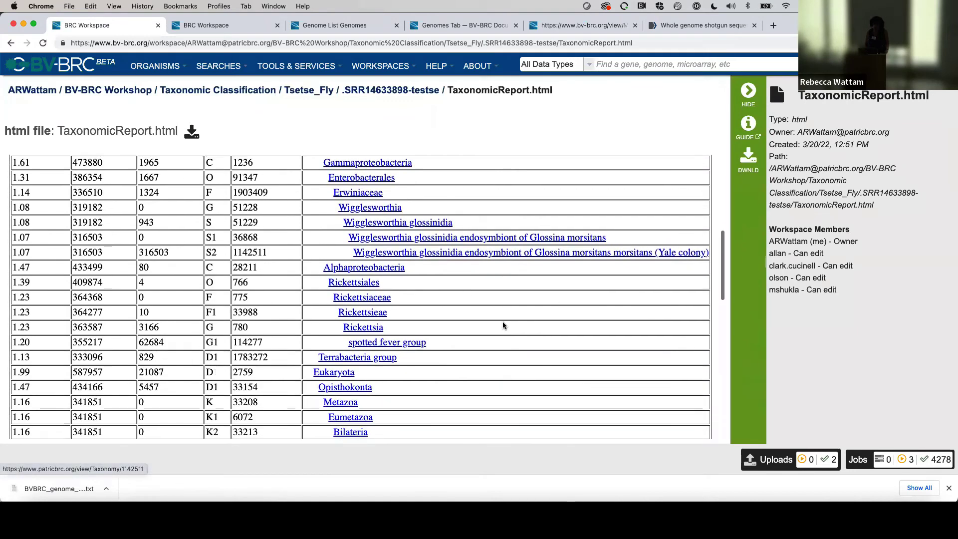
scroll(502, 326, "down", 1)
scroll(430, 307, "down", 3)
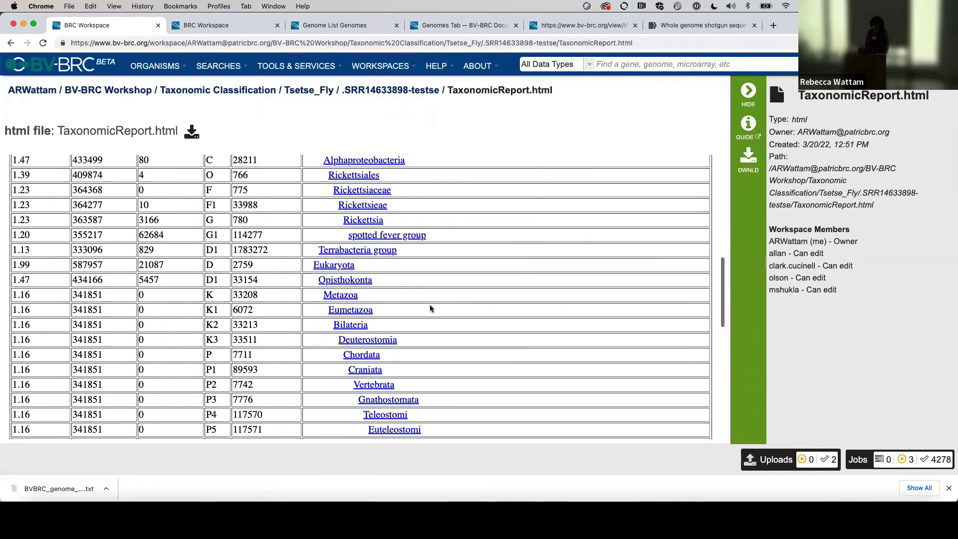
scroll(429, 307, "down", 12)
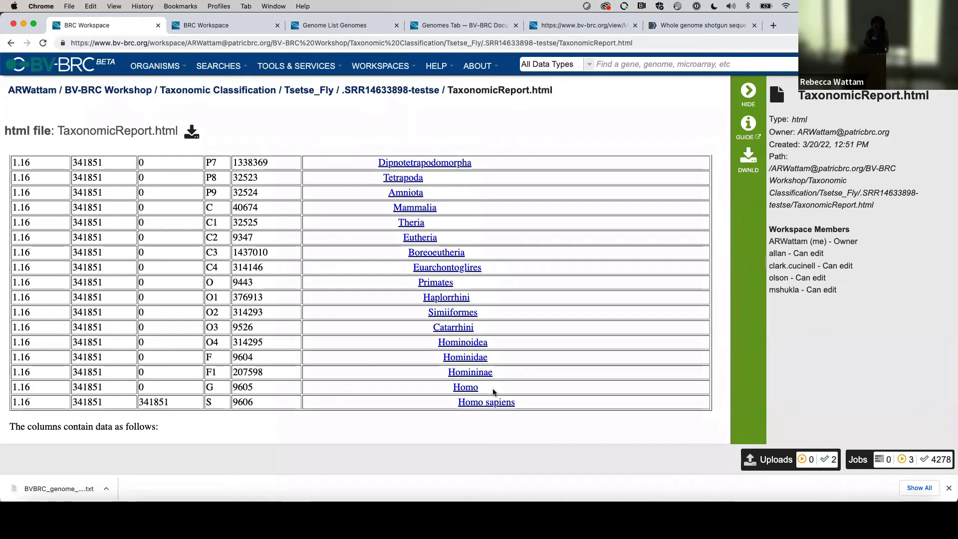
scroll(492, 389, "up", 15)
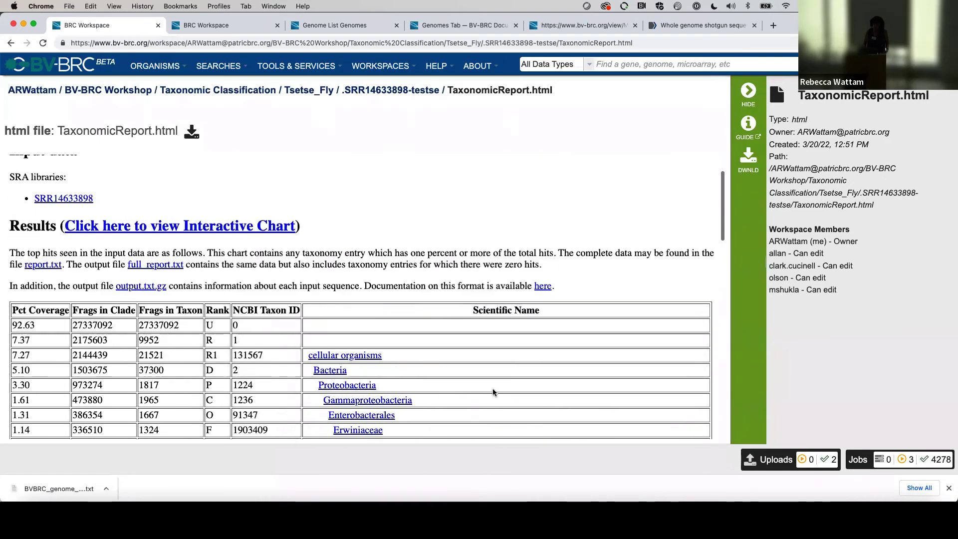
scroll(492, 388, "down", 3)
scroll(492, 388, "up", 3)
scroll(492, 388, "down", 5)
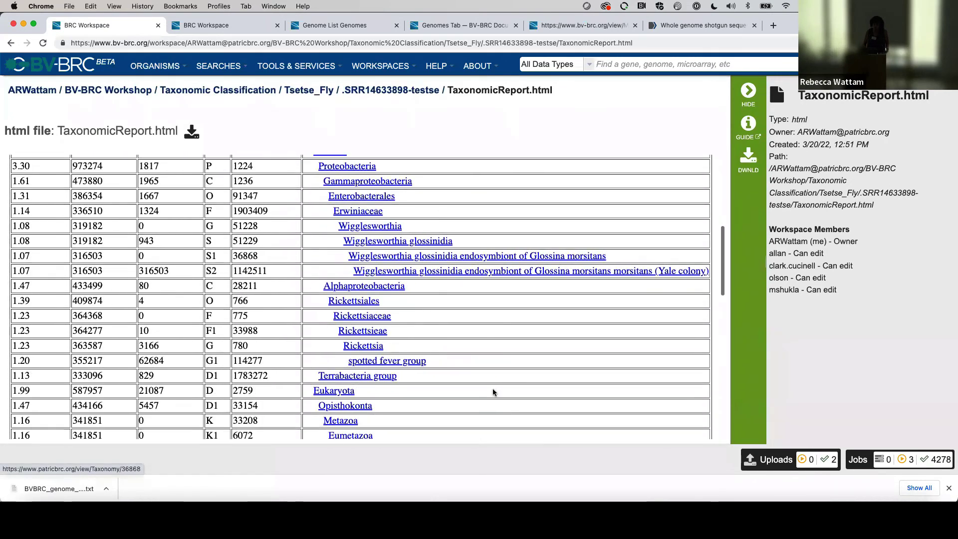
scroll(493, 388, "up", 10)
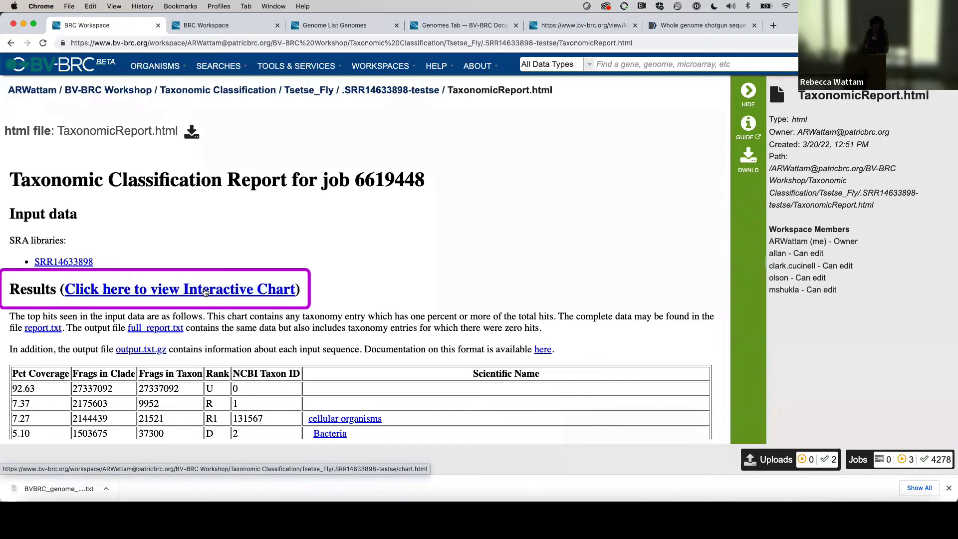
Open the interactive Krona chart and zoom into the Bacteria wedge
left_click(205, 291)
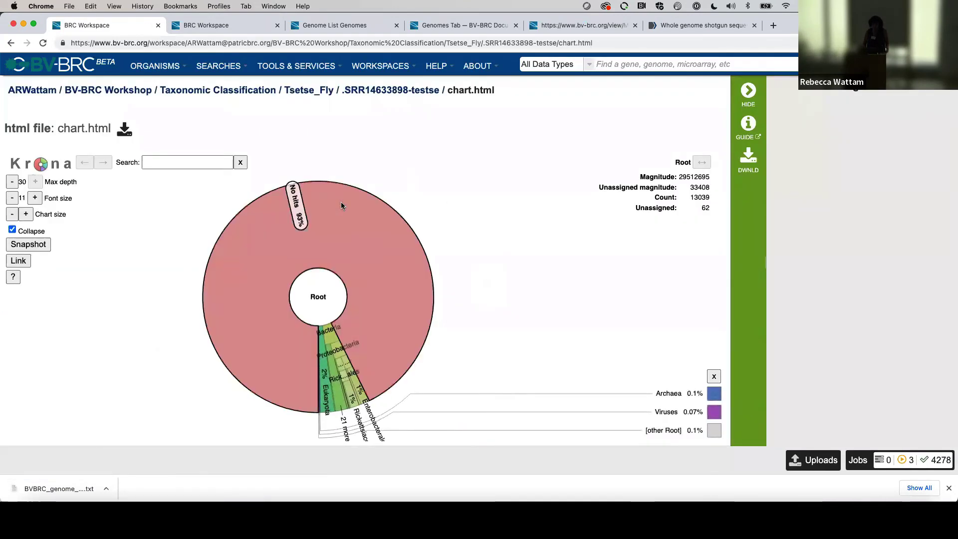
left_click(333, 340)
left_click(333, 339)
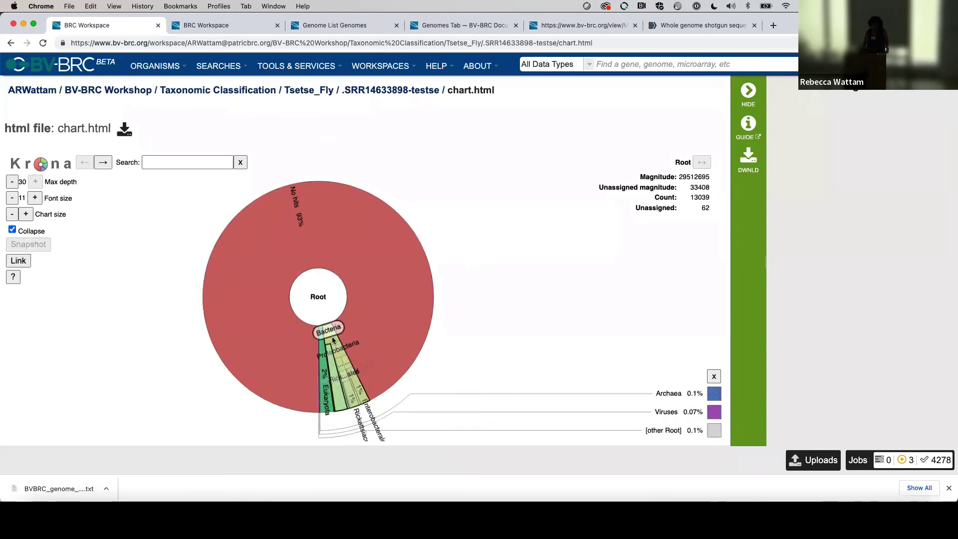
left_click(332, 339)
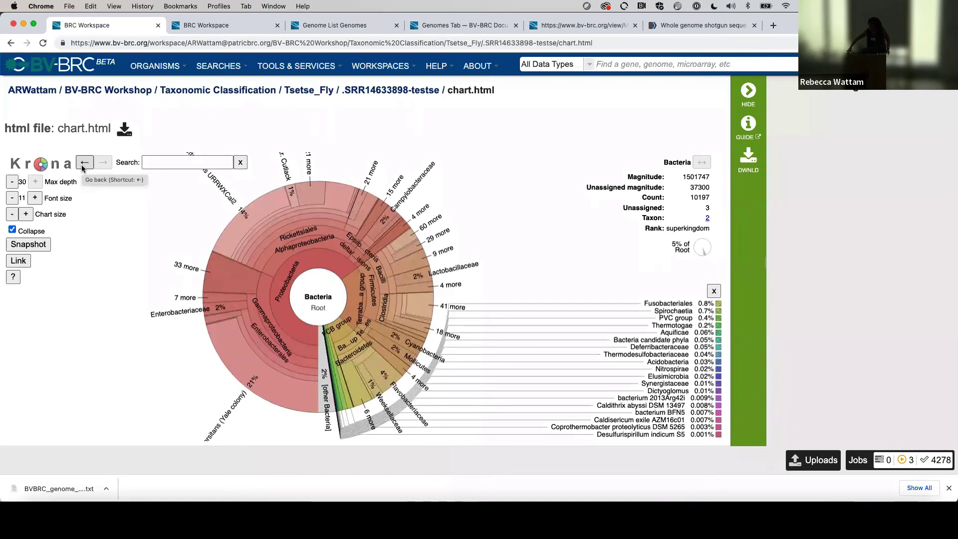
In the other workspace tab, go to BV-BRC Workshop > Variation Service > Mycobacterium_leprae_example
left_click(207, 28)
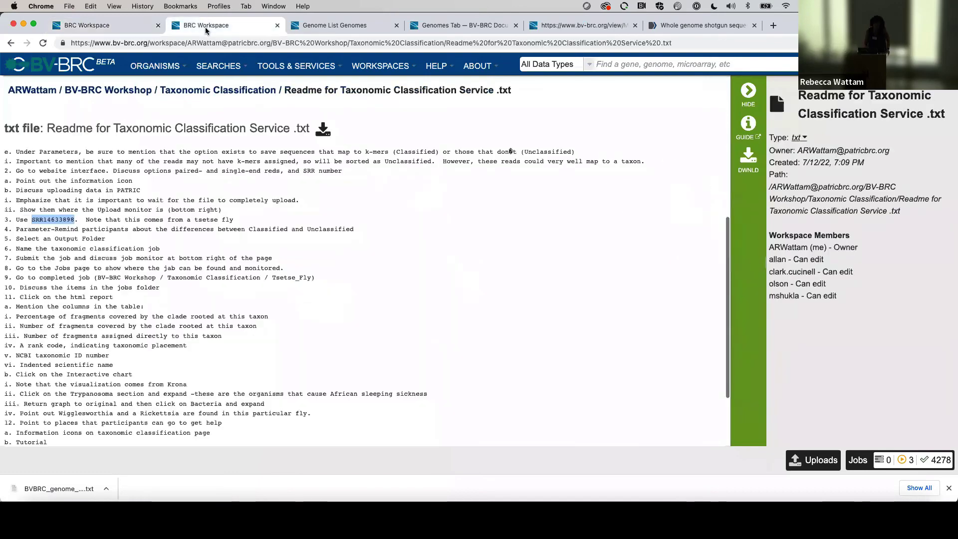
left_click(112, 91)
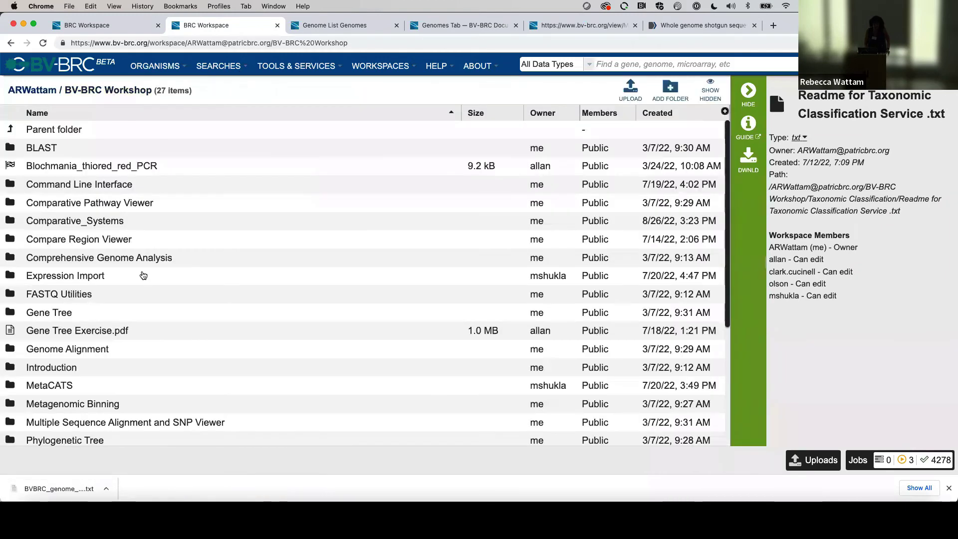
scroll(143, 271, "down", 3)
scroll(143, 275, "down", 3)
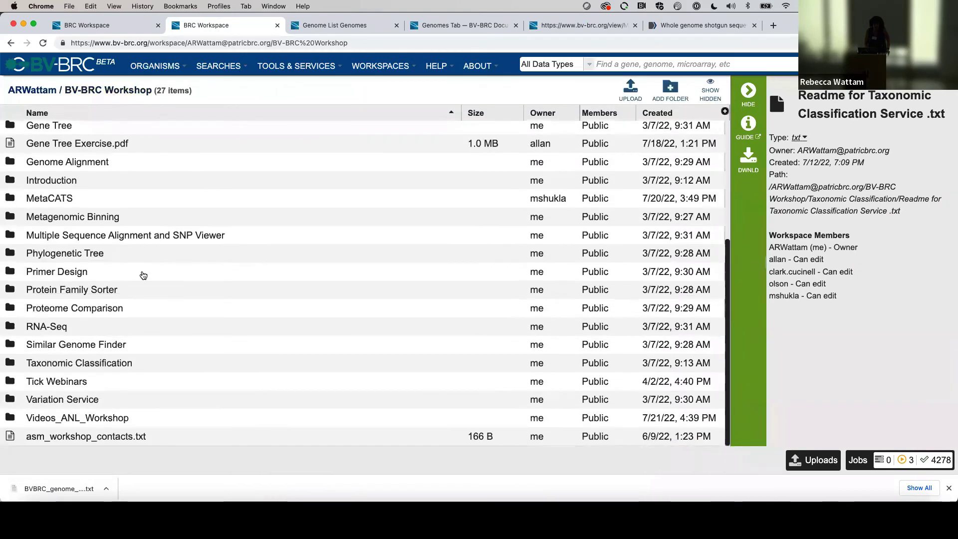
left_click(10, 401)
left_click(10, 148)
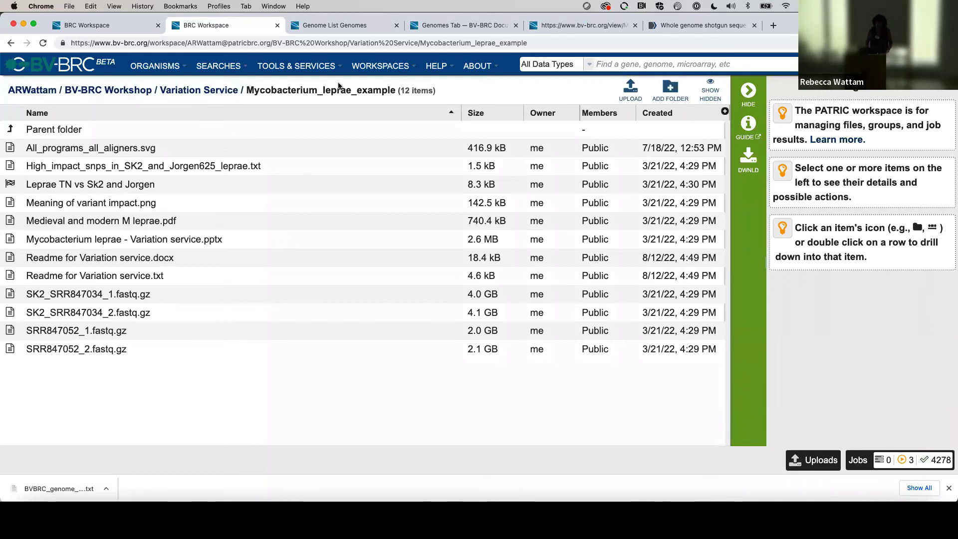
Open a fresh Taxonomic Classification form set to start with Assembled Contigs
left_click(294, 67)
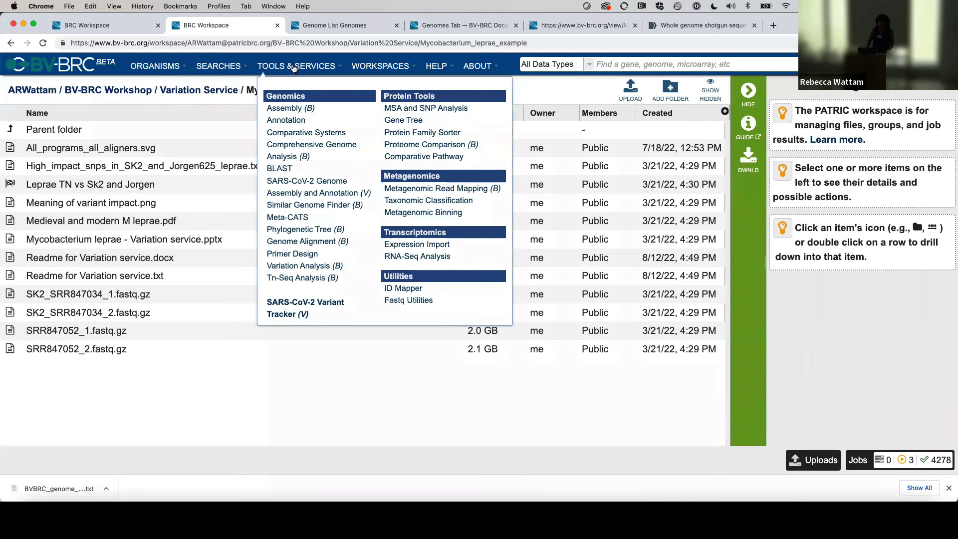
left_click(421, 201)
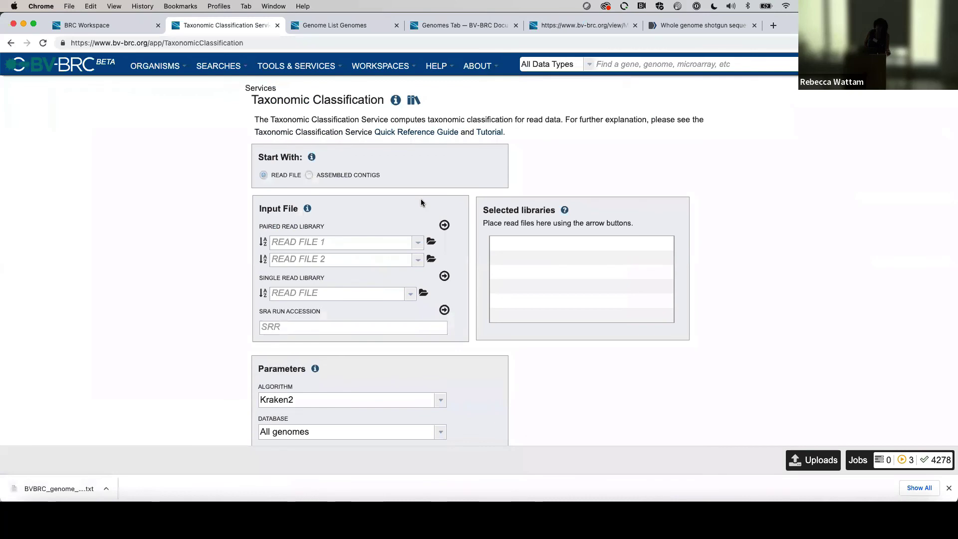
left_click(309, 175)
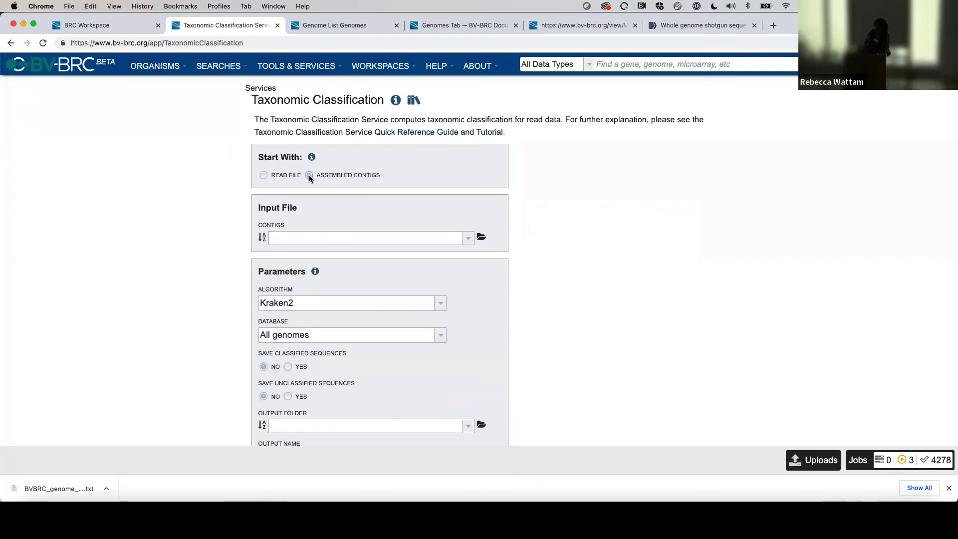
Reset the Krona chart to Root, then zoom through Eukaryota into Trypanosomatidae
left_click(113, 29)
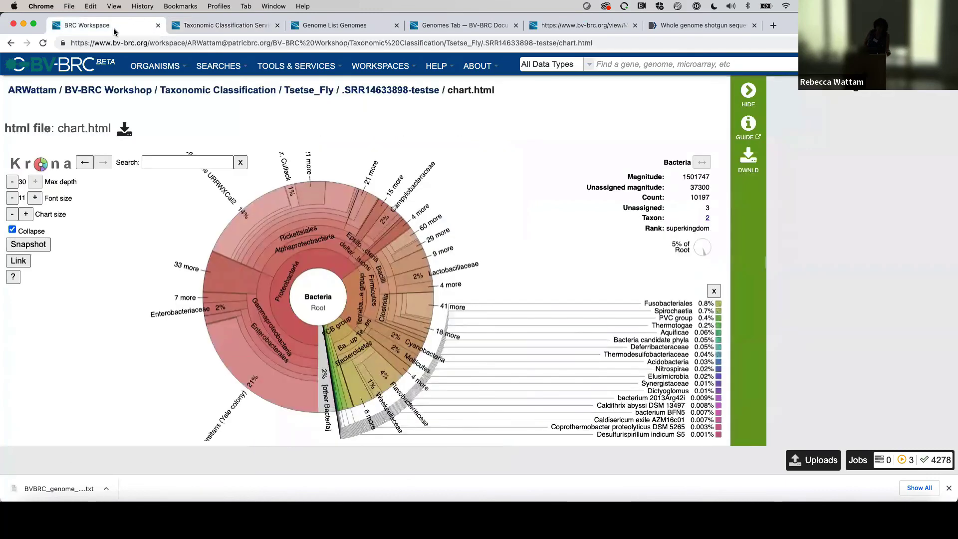
left_click(85, 163)
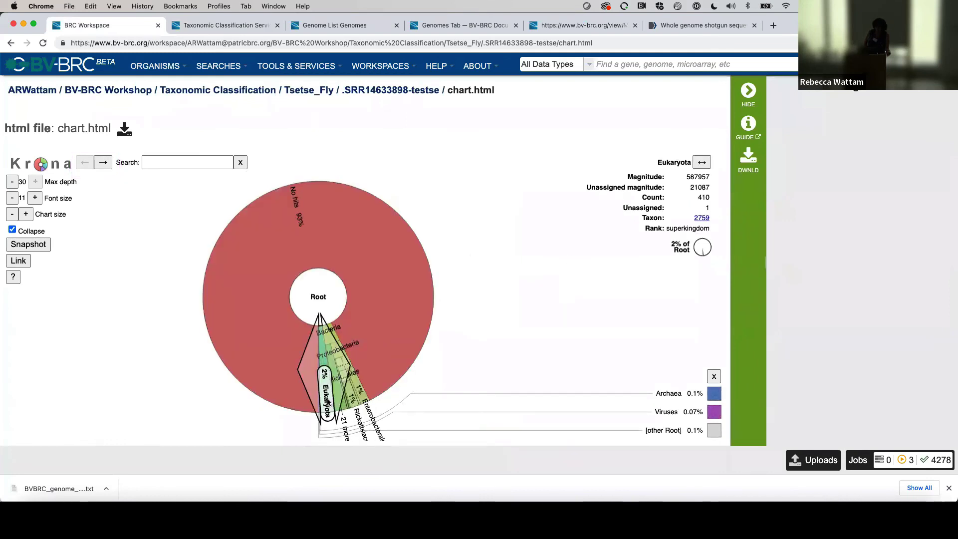
left_click(327, 400)
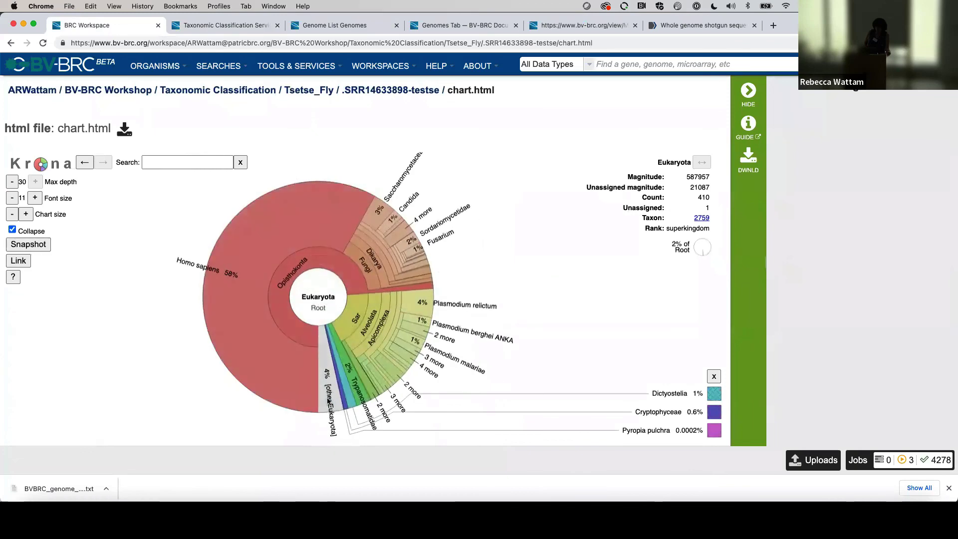
left_click(362, 399)
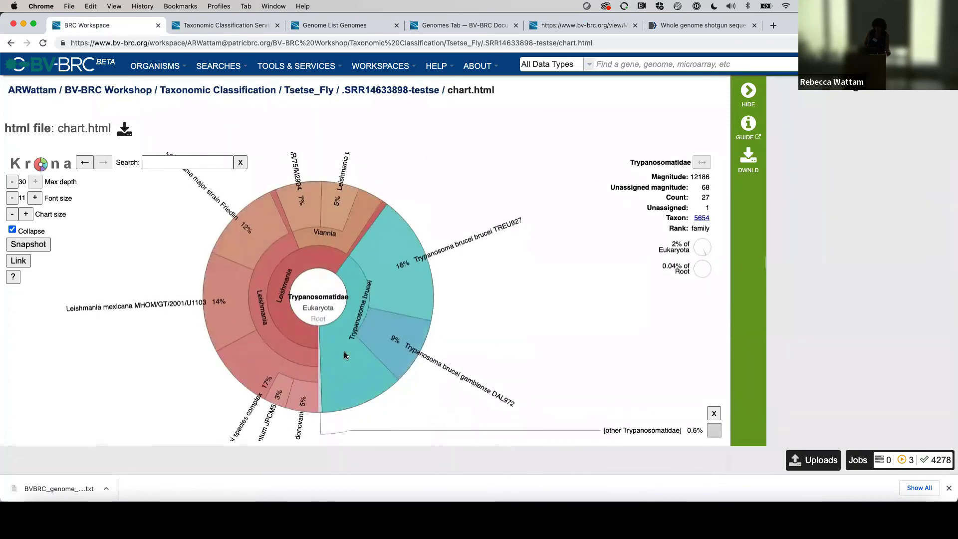